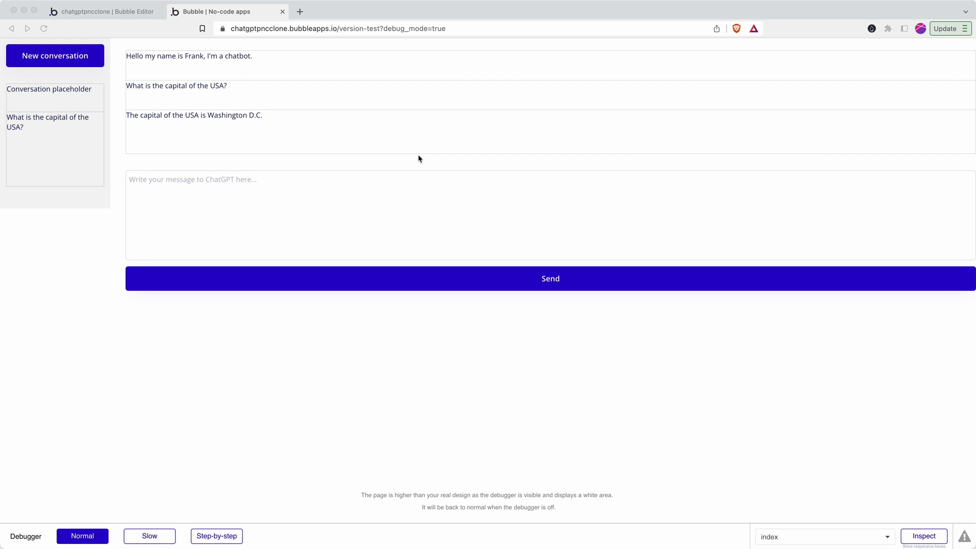
Step: Switch to the Bubble editor's page design and place an Icon element inside the conversation repeating group's first cell
{"action": "left_click", "coordinate": [87, 124]}
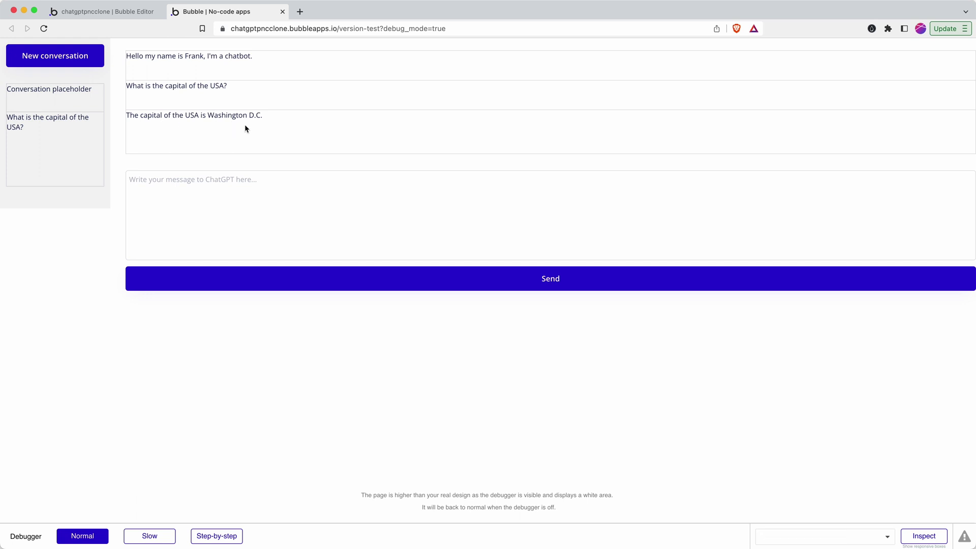
{"action": "left_click", "coordinate": [105, 11]}
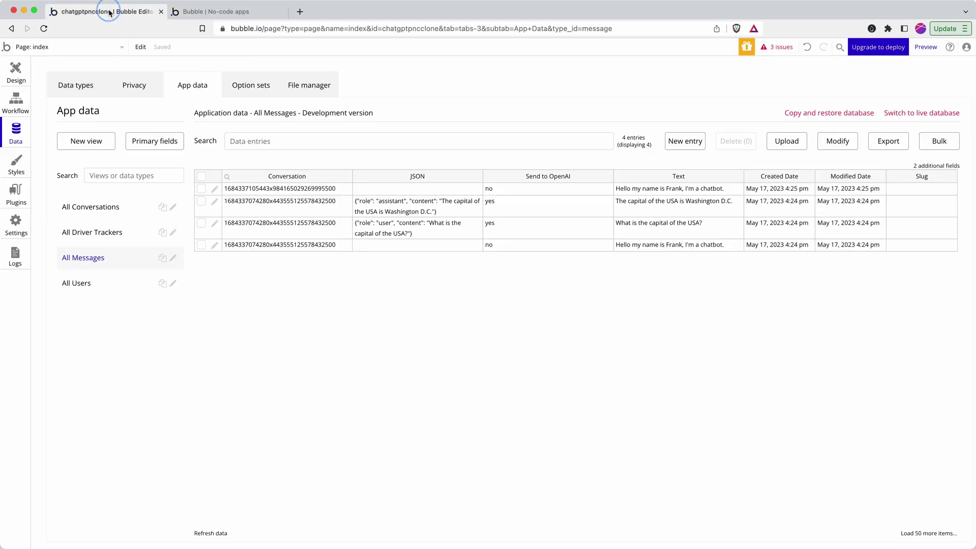
{"action": "left_click", "coordinate": [8, 78]}
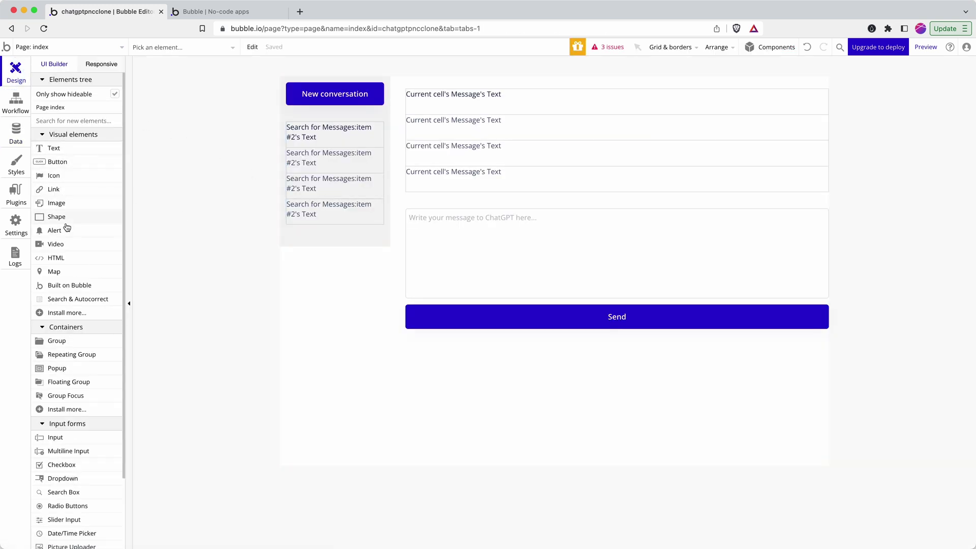
{"action": "left_click", "coordinate": [63, 120]}
{"action": "type", "text": "icon"}
{"action": "left_click", "coordinate": [71, 149]}
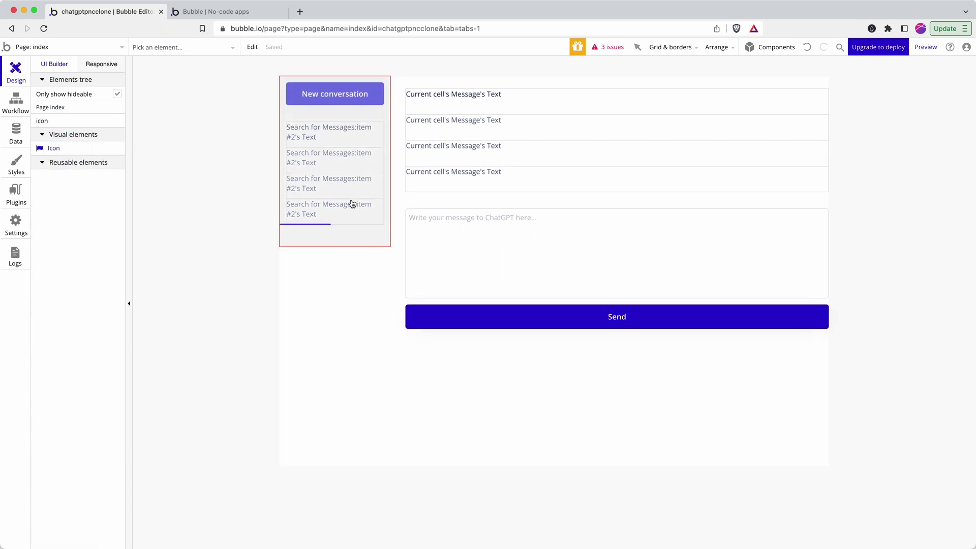
{"action": "left_click_drag", "start_coordinate": [337, 129], "coordinate": [343, 140]}
{"action": "left_click", "coordinate": [349, 144]}
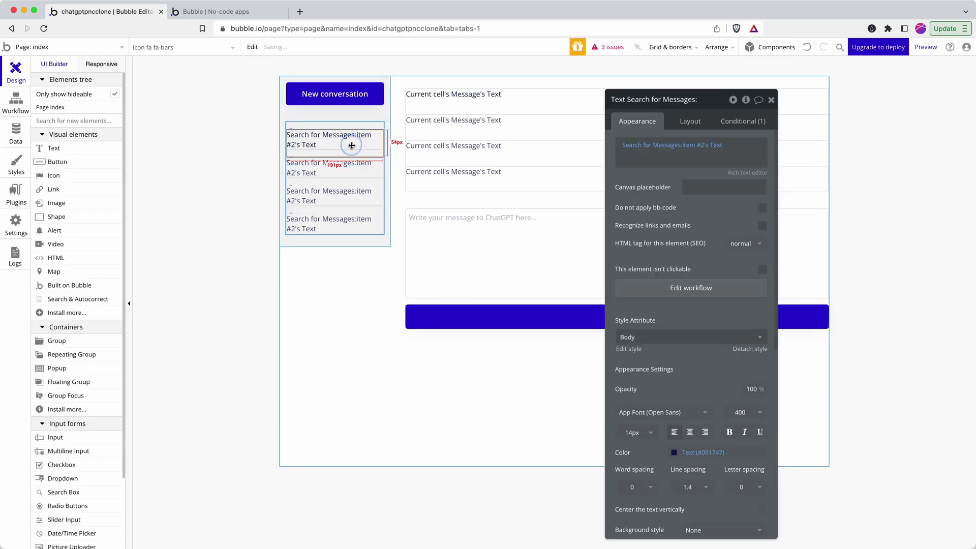
Step: Change the new icon in the conversation list's cell to the trash symbol
{"action": "left_click", "coordinate": [358, 128]}
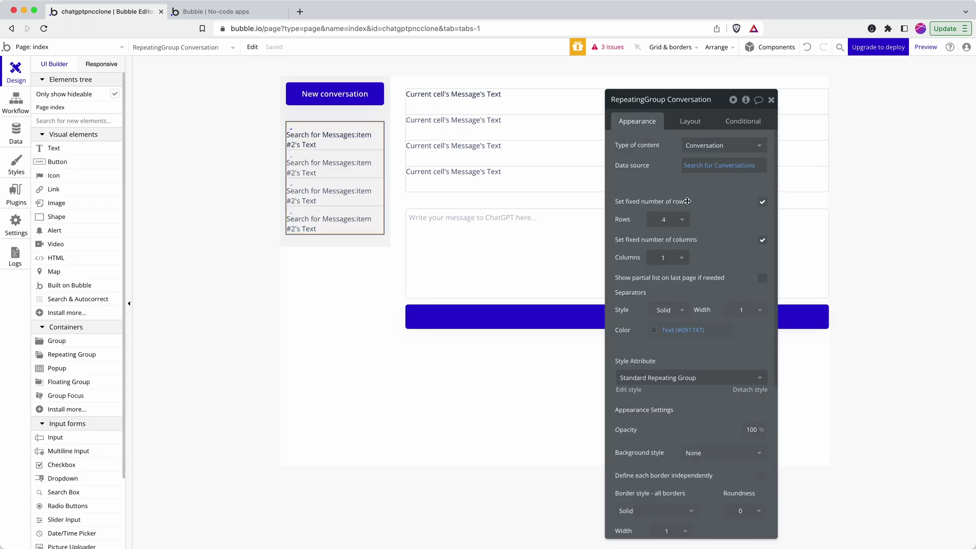
{"action": "left_click", "coordinate": [291, 125]}
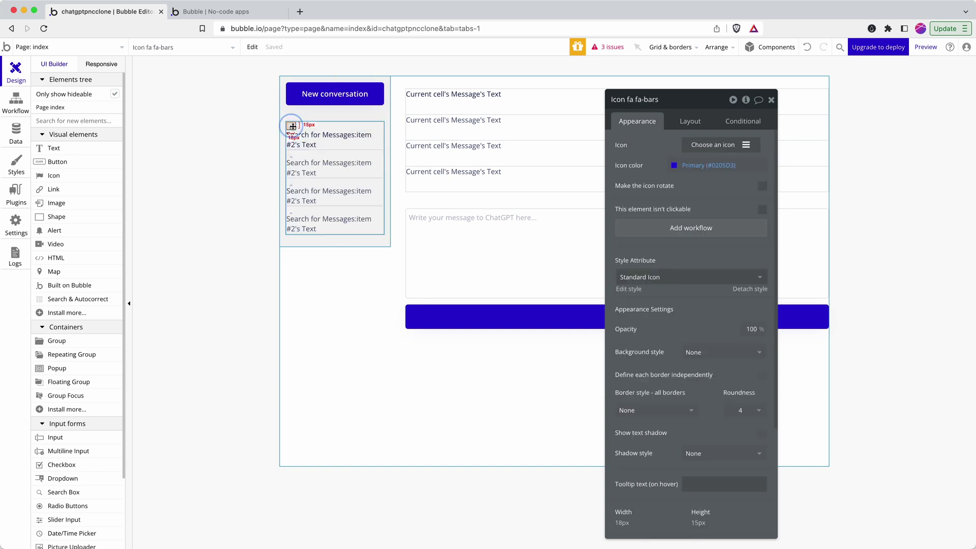
{"action": "left_click", "coordinate": [712, 145]}
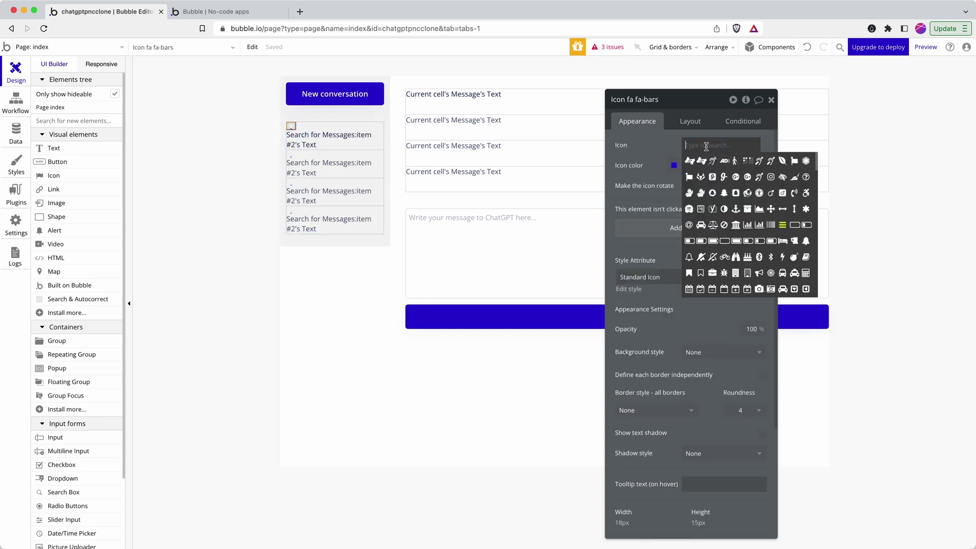
{"action": "type", "text": "tras"}
{"action": "left_click", "coordinate": [692, 165]}
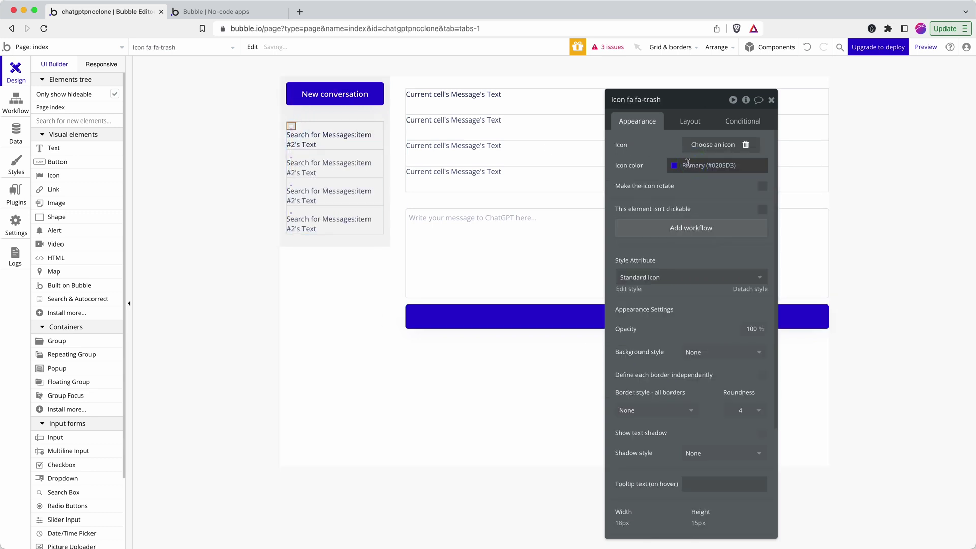
Step: Set the trash icon's style to None (Custom) with its border style as None
{"action": "left_click", "coordinate": [687, 277]}
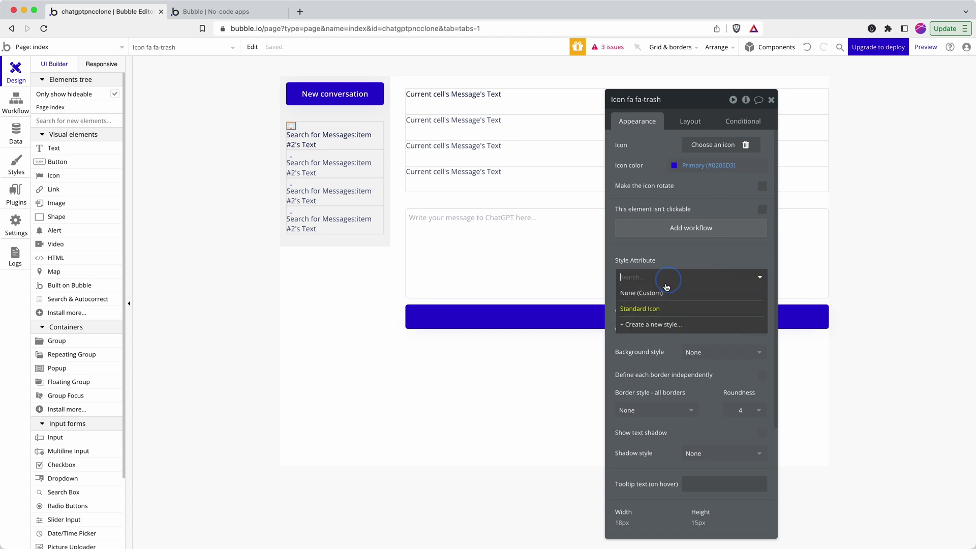
{"action": "left_click", "coordinate": [661, 291]}
{"action": "scroll", "coordinate": [701, 313], "scroll_direction": "down", "scroll_amount": 3}
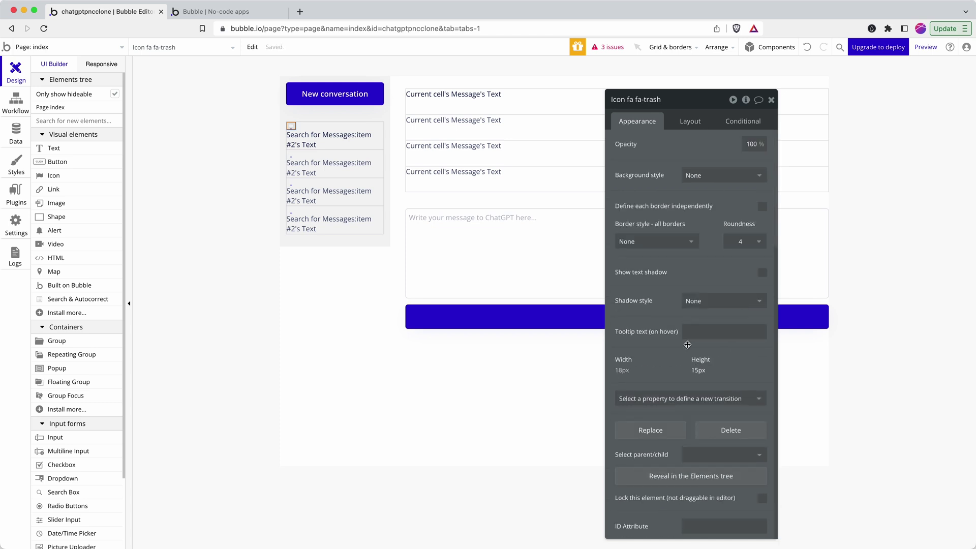
{"action": "left_click", "coordinate": [676, 248]}
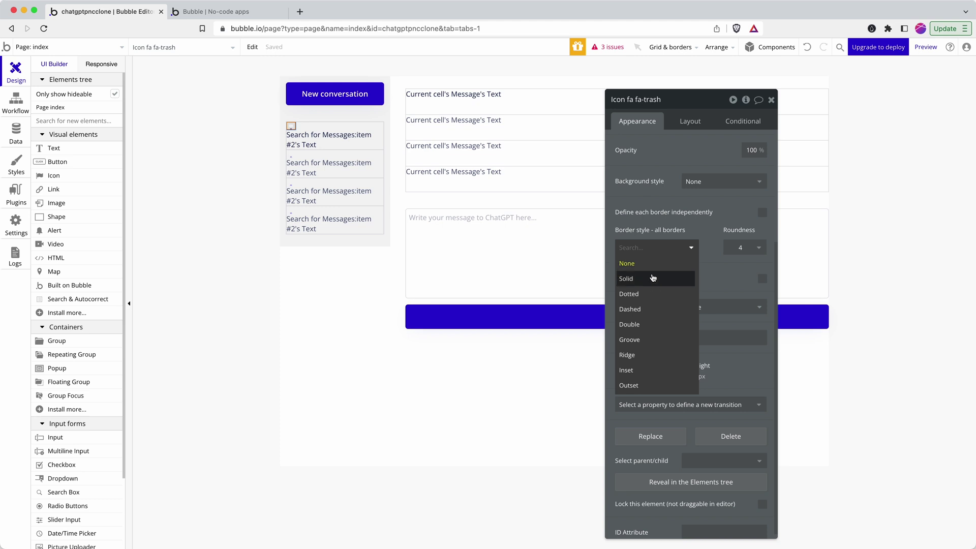
{"action": "left_click", "coordinate": [633, 259]}
{"action": "scroll", "coordinate": [700, 309], "scroll_direction": "up", "scroll_amount": 3}
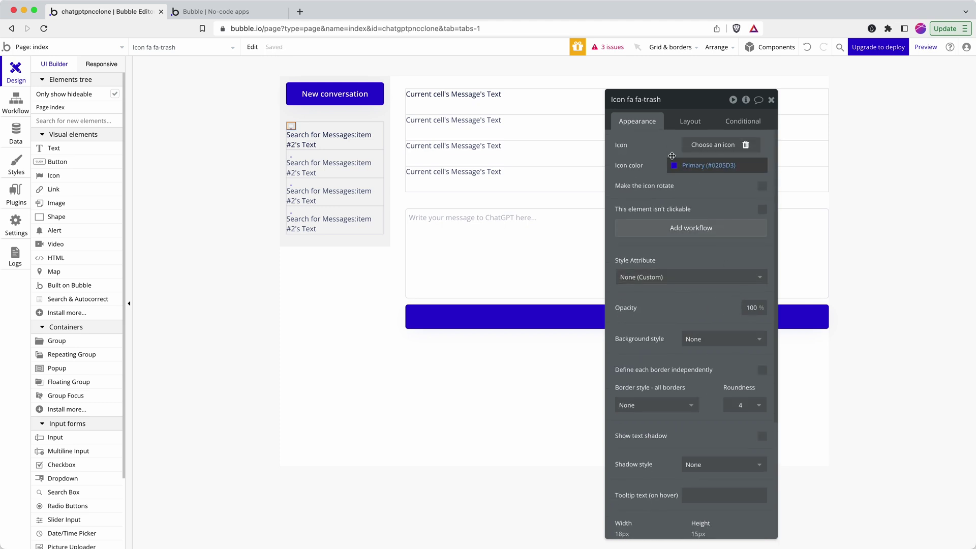
Step: Set the trash icon's fixed width and fixed height to 24 px each
{"action": "left_click", "coordinate": [700, 123]}
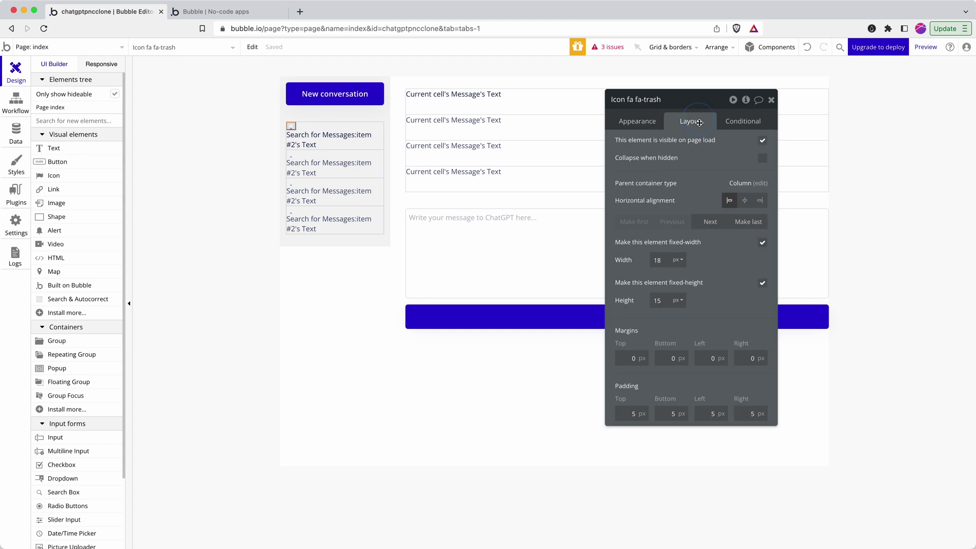
{"action": "double_click", "coordinate": [665, 259]}
{"action": "type", "text": "24"}
{"action": "left_click", "coordinate": [661, 300]}
{"action": "type", "text": "24"}
{"action": "key", "text": "Return"}
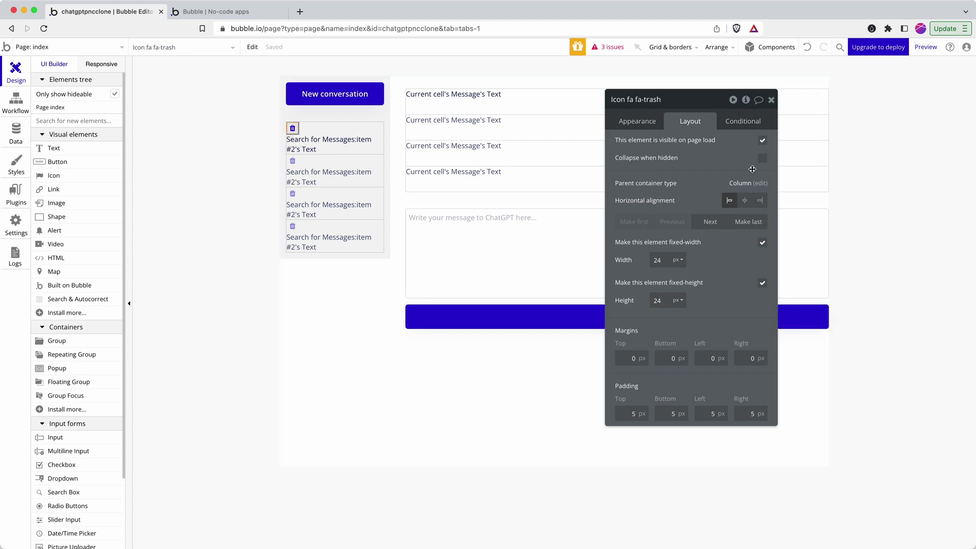
Step: Make the trash icon last in its cell, and remove the conversation text's fixed height with a minimum height of 0
{"action": "left_click", "coordinate": [748, 220]}
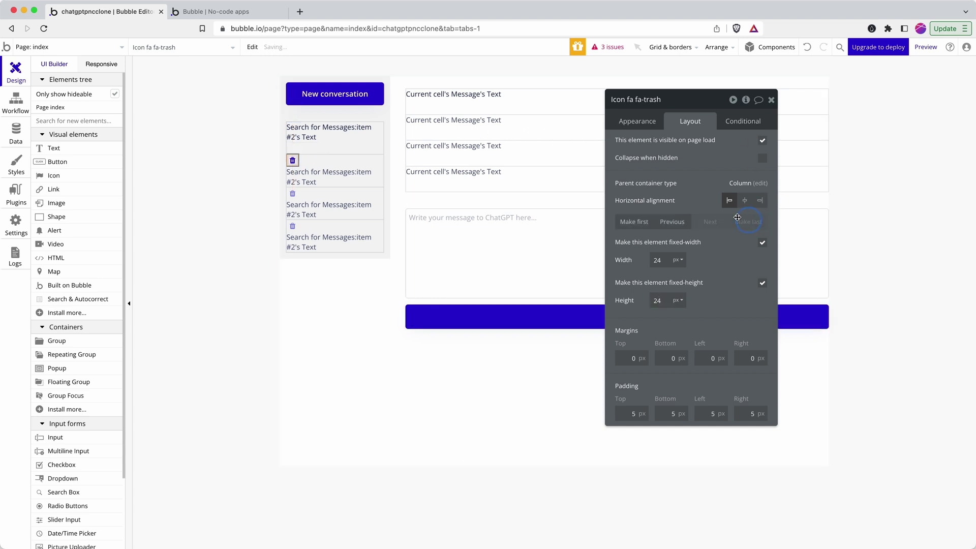
{"action": "left_click", "coordinate": [357, 137]}
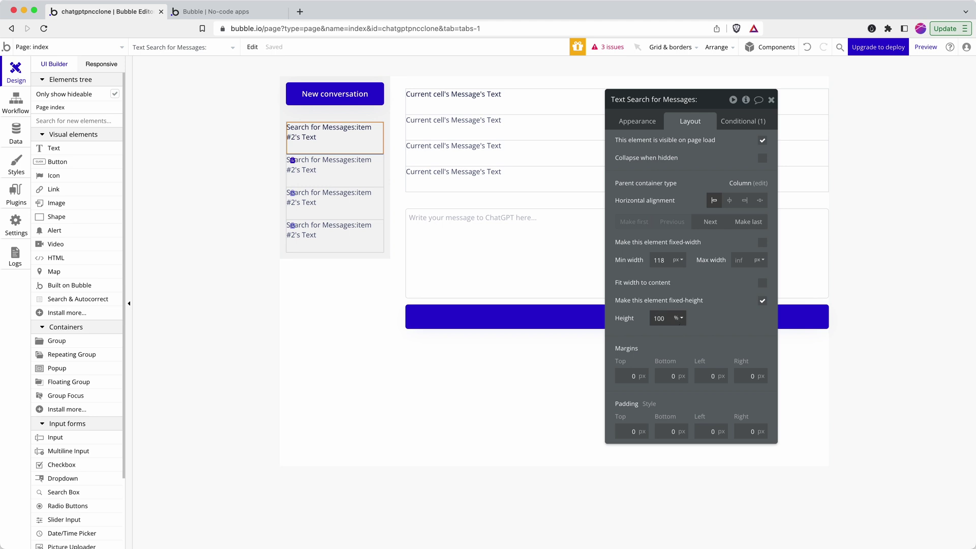
{"action": "left_click", "coordinate": [761, 301]}
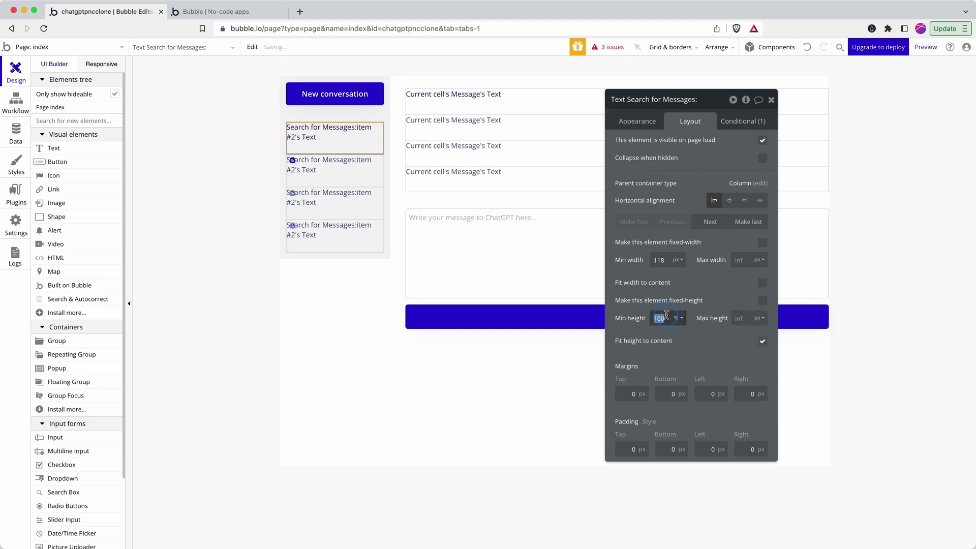
{"action": "key", "text": "Return"}
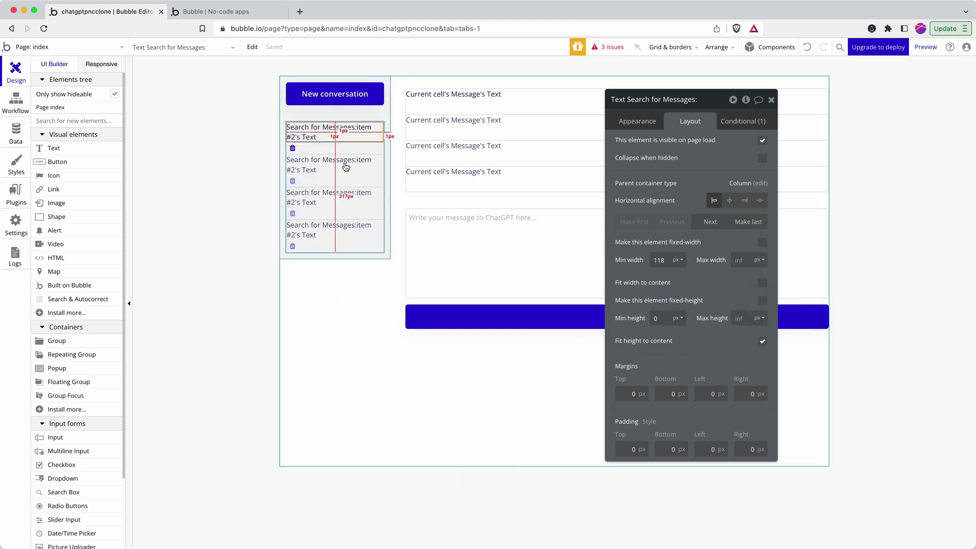
Step: Set the conversation repeating group's cell layout to Row and reload the app's preview page
{"action": "left_click", "coordinate": [344, 163]}
{"action": "left_click", "coordinate": [706, 146]}
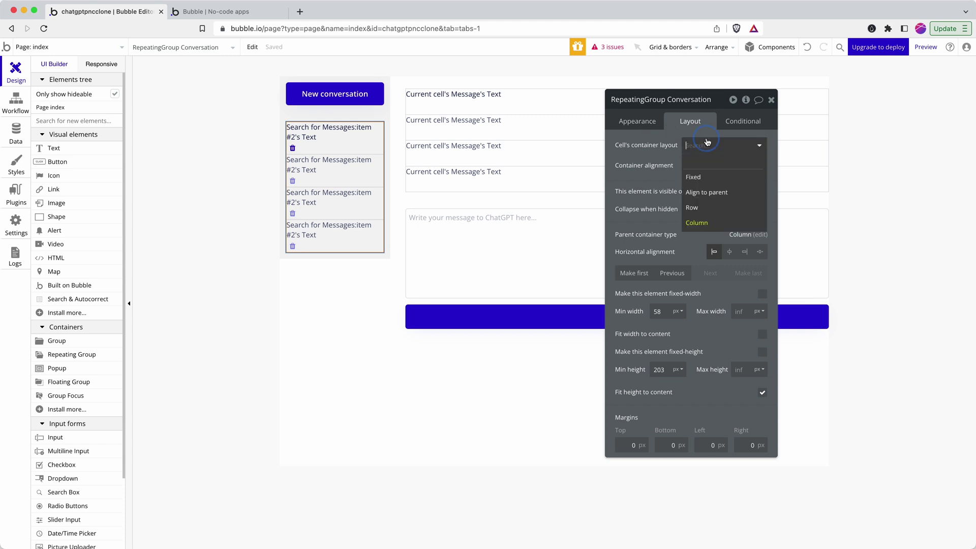
{"action": "left_click", "coordinate": [710, 211]}
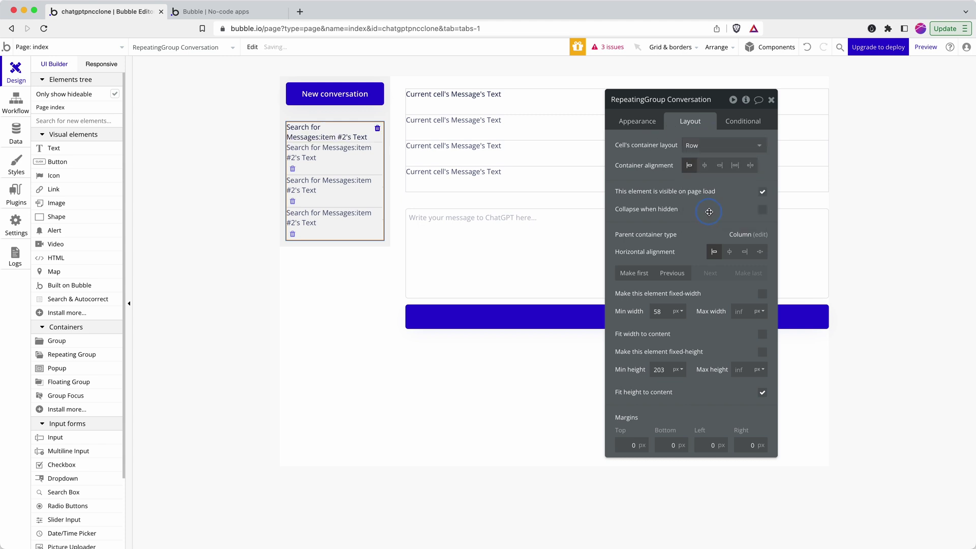
{"action": "left_click", "coordinate": [216, 12]}
{"action": "left_click", "coordinate": [242, 29]}
{"action": "key", "text": "Return"}
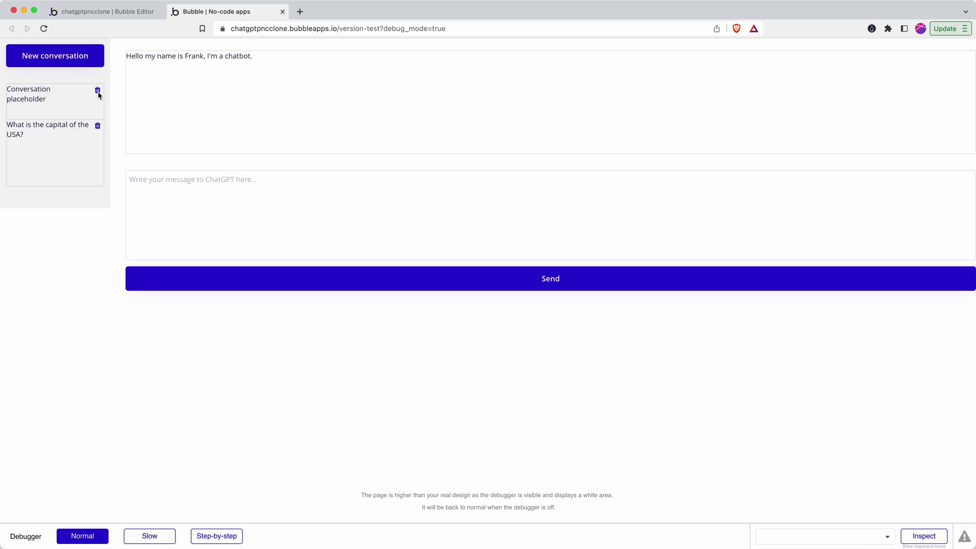
Step: Return to the editor and create a click workflow for the trash icon in the conversation list
{"action": "left_click", "coordinate": [99, 11]}
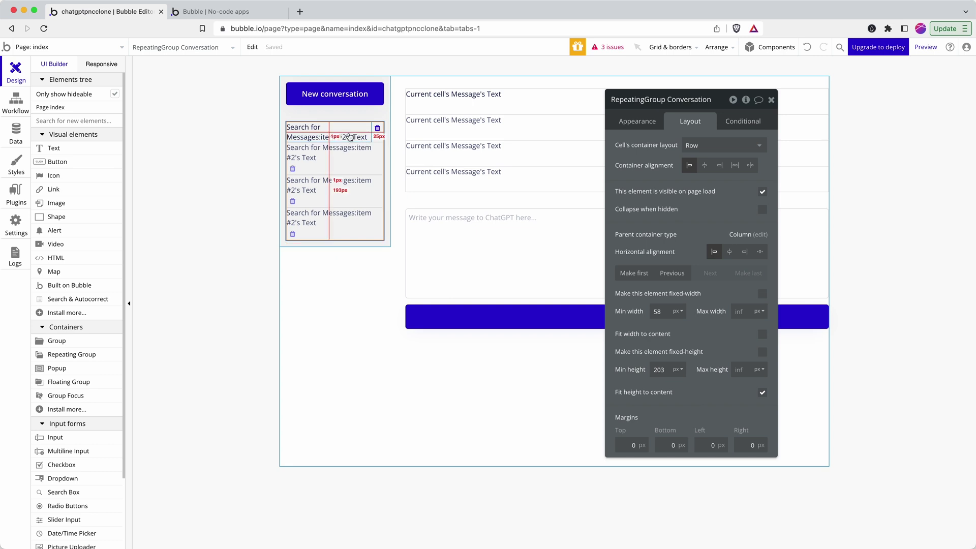
{"action": "left_click", "coordinate": [377, 128]}
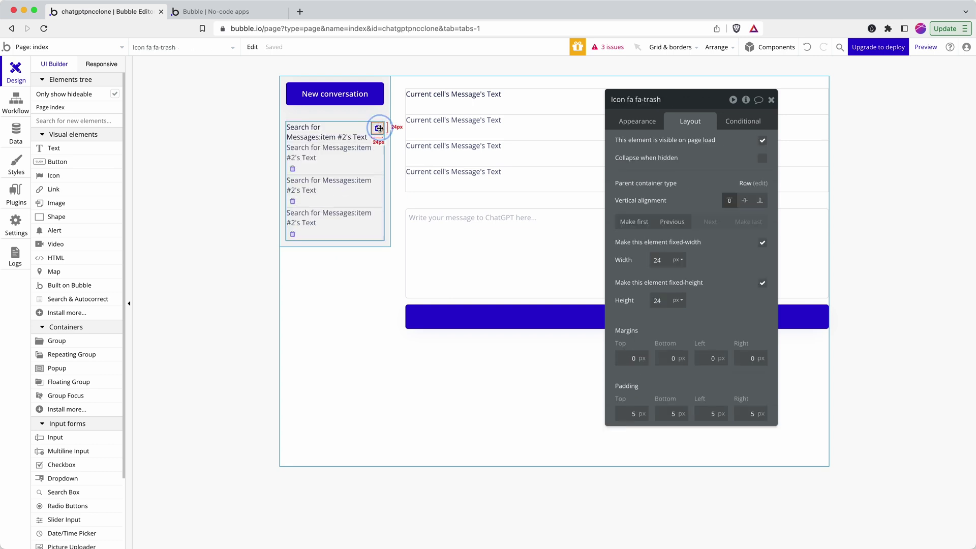
{"action": "left_click", "coordinate": [656, 124]}
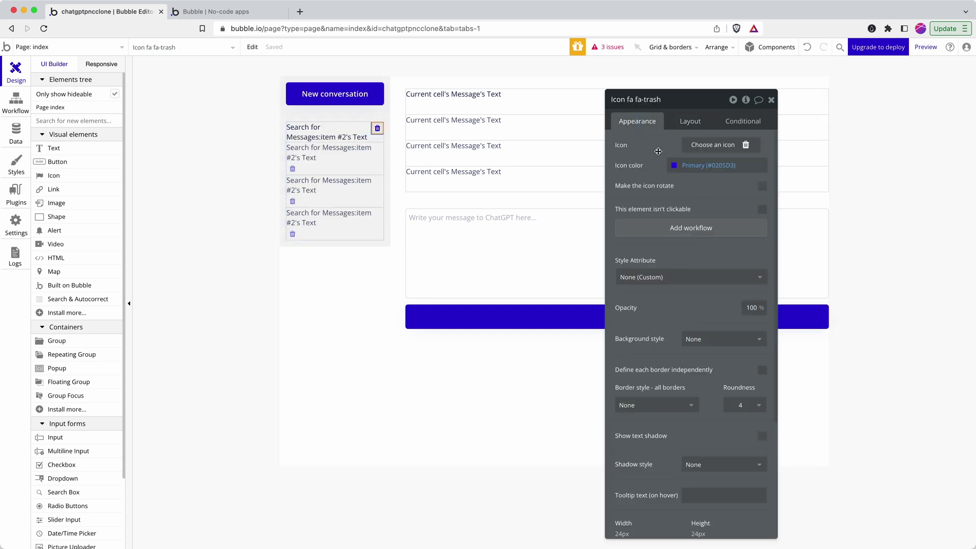
{"action": "left_click", "coordinate": [668, 229]}
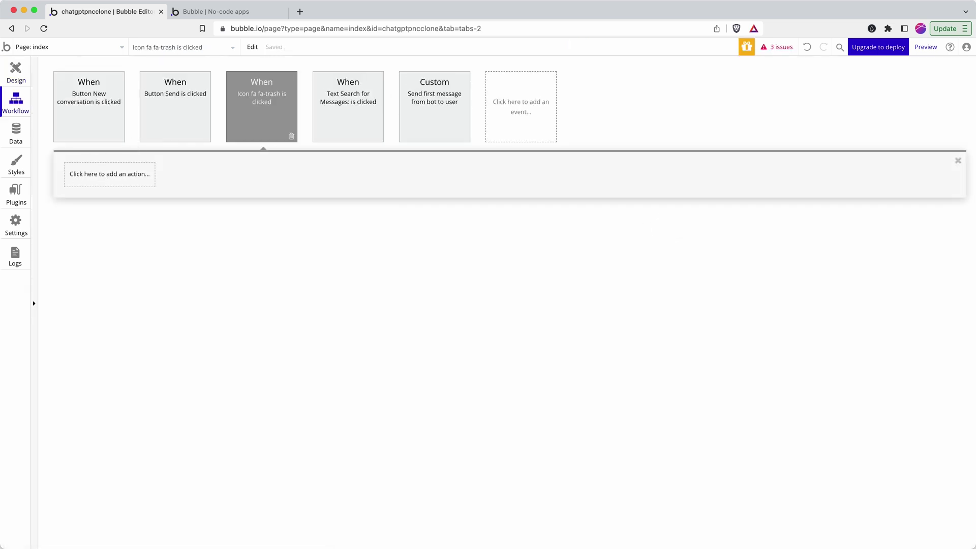
Step: Examine the fields of the Conversation and Message data types to see how they are linked
{"action": "left_click", "coordinate": [17, 136]}
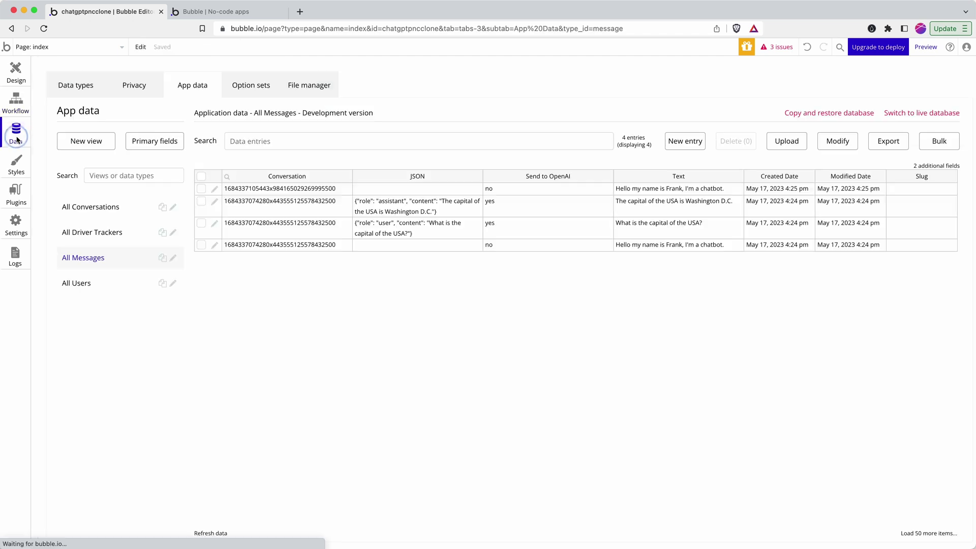
{"action": "left_click", "coordinate": [84, 92]}
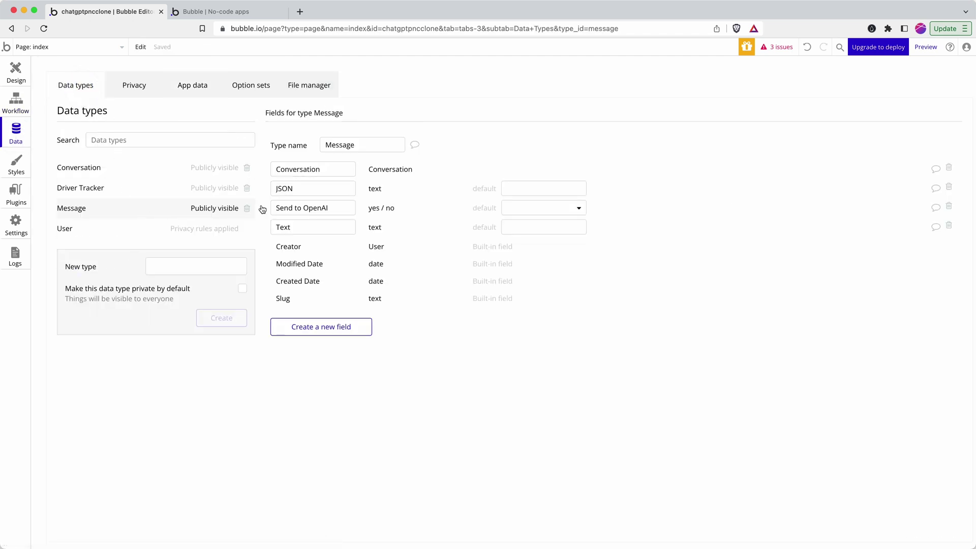
{"action": "left_click", "coordinate": [169, 175]}
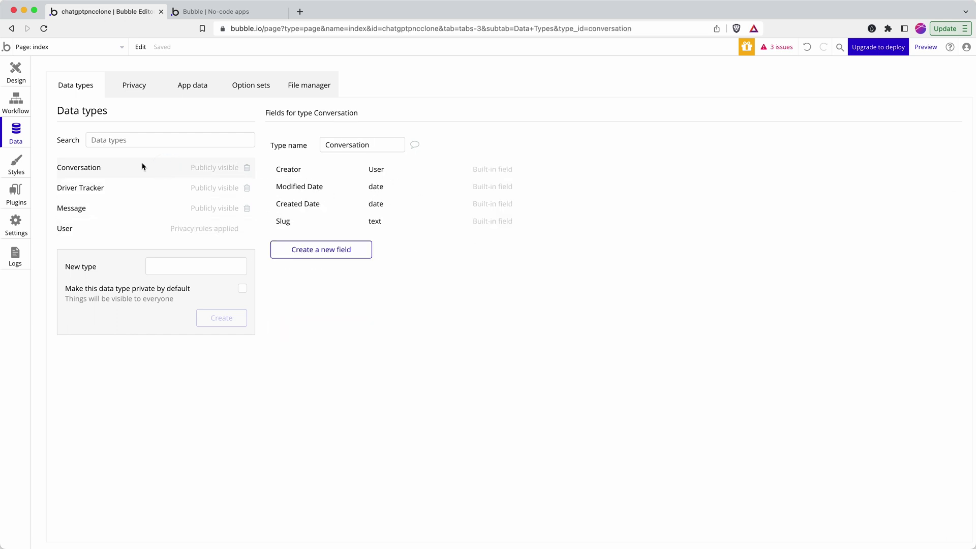
{"action": "left_click", "coordinate": [121, 209]}
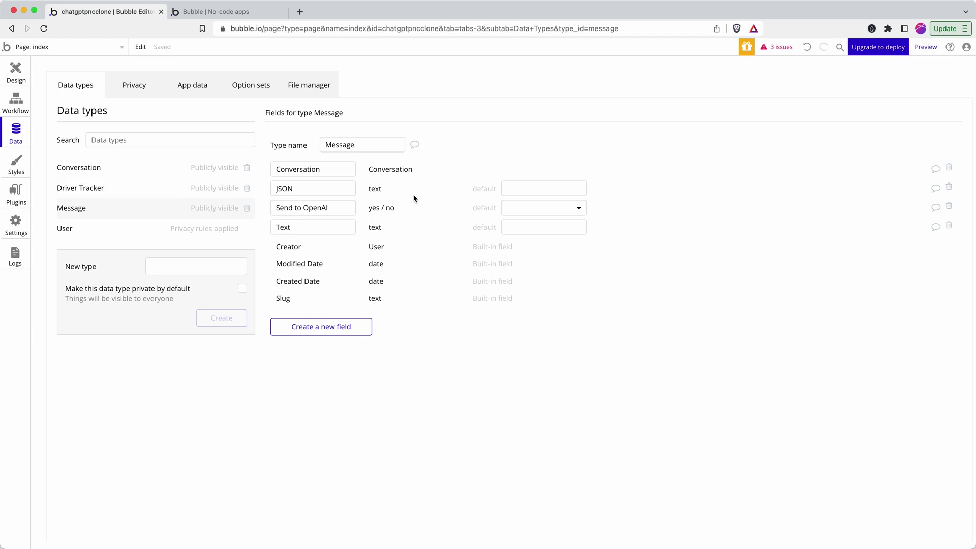
Step: Add an action to the trash icon's click workflow that deletes a list of things, with Message as the type
{"action": "left_click", "coordinate": [20, 105]}
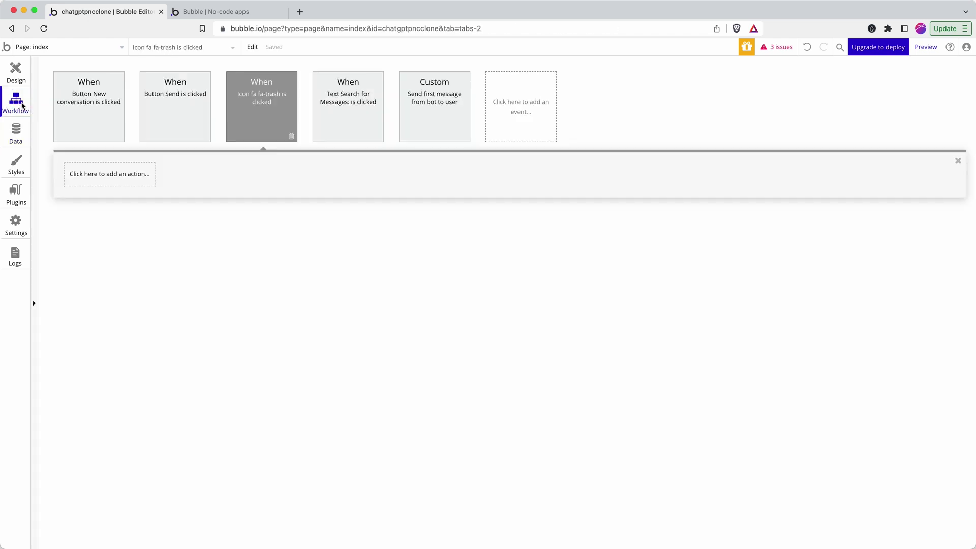
{"action": "left_click", "coordinate": [120, 176]}
{"action": "mouse_move", "coordinate": [121, 253]}
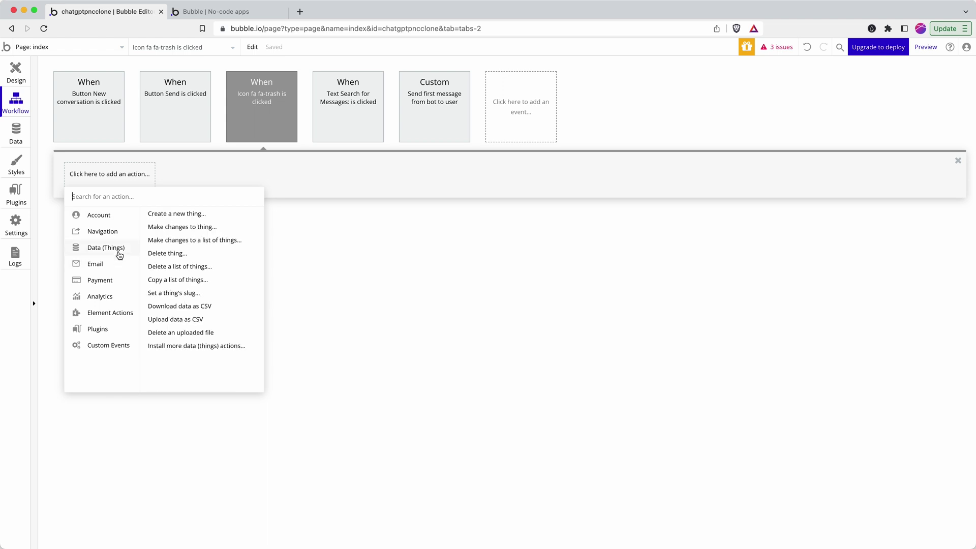
{"action": "left_click", "coordinate": [198, 268]}
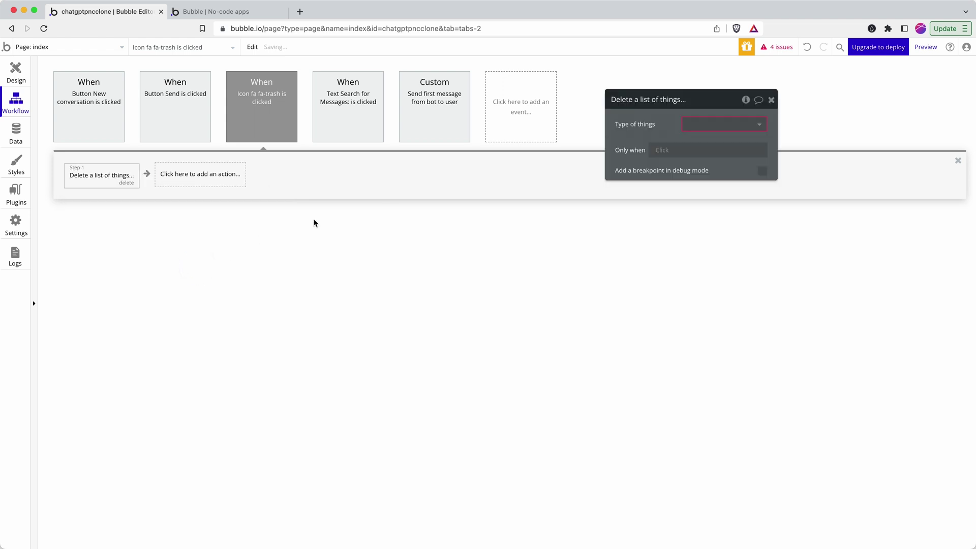
{"action": "left_click", "coordinate": [702, 123]}
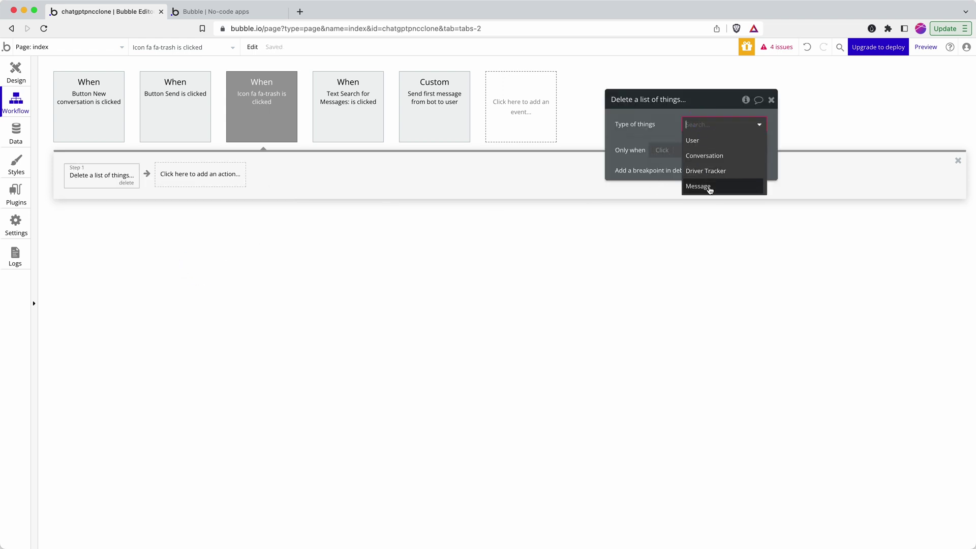
{"action": "left_click", "coordinate": [706, 187]}
Step: Set the list to delete to a search for Messages whose Conversation equals Current cell's Conversation
{"action": "left_click", "coordinate": [697, 144]}
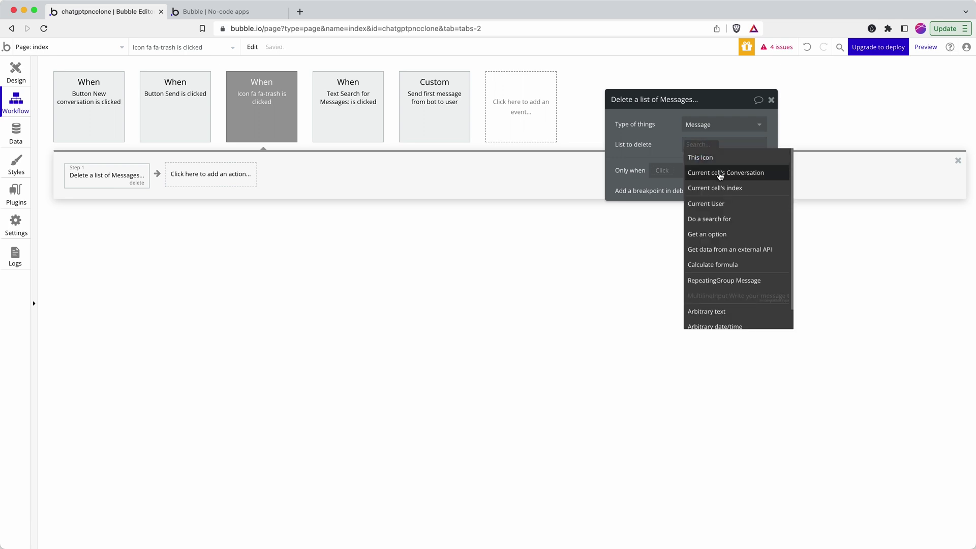
{"action": "left_click", "coordinate": [718, 220]}
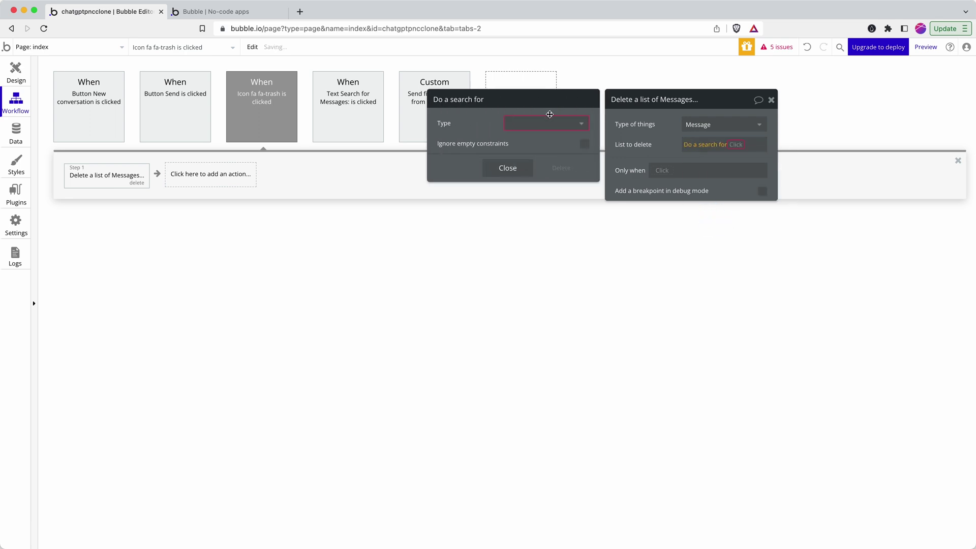
{"action": "left_click", "coordinate": [548, 123]}
{"action": "left_click", "coordinate": [530, 186]}
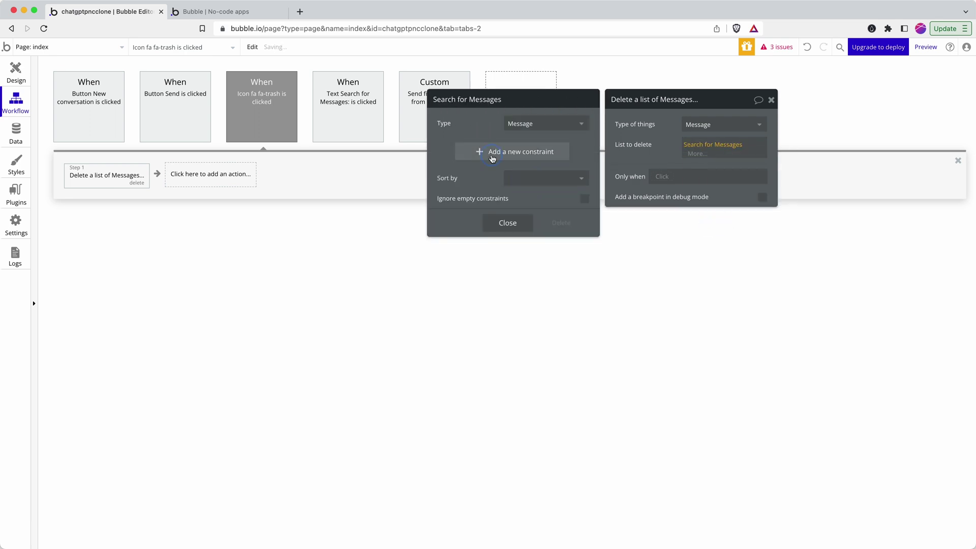
{"action": "left_click", "coordinate": [493, 152]}
{"action": "left_click", "coordinate": [452, 152]}
{"action": "left_click", "coordinate": [454, 161]}
{"action": "left_click", "coordinate": [482, 147]}
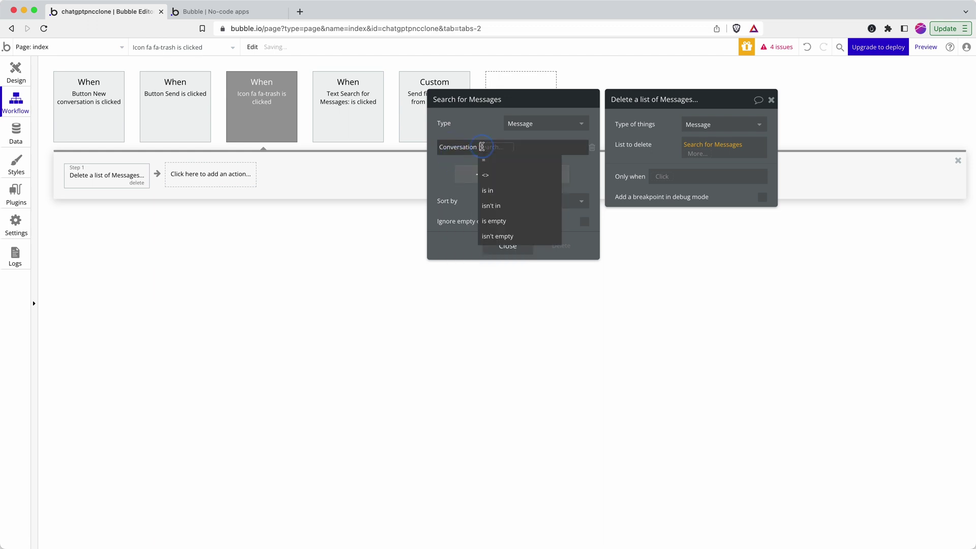
{"action": "left_click", "coordinate": [484, 160]}
{"action": "left_click", "coordinate": [492, 147]}
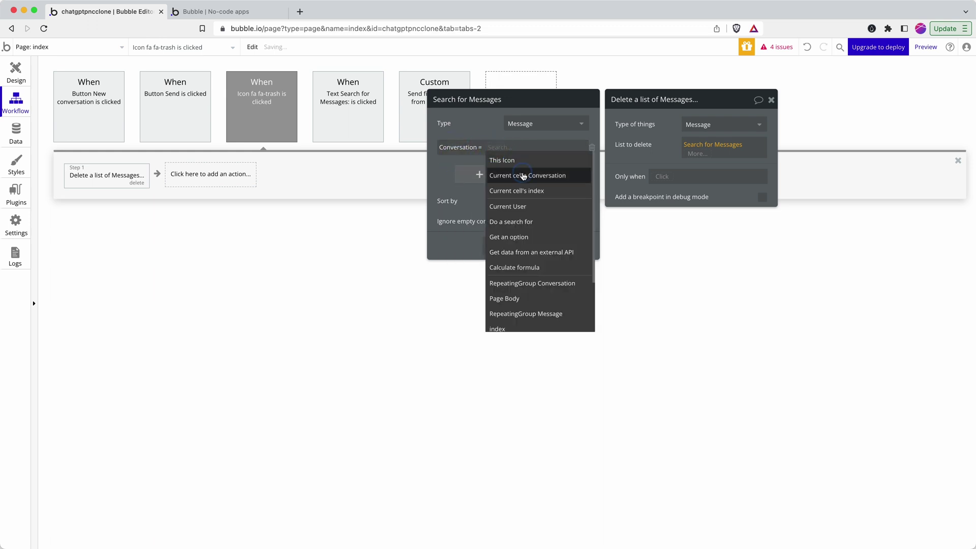
{"action": "left_click", "coordinate": [524, 175]}
{"action": "left_click", "coordinate": [507, 244]}
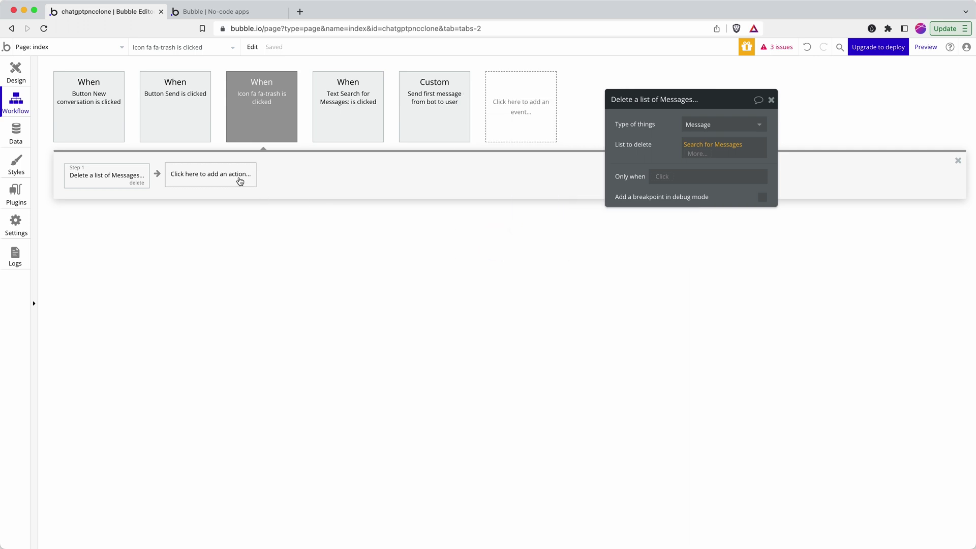
Step: Add a Delete thing action as the second workflow step, targeting Current cell's Conversation
{"action": "left_click", "coordinate": [240, 181]}
{"action": "mouse_move", "coordinate": [202, 248]}
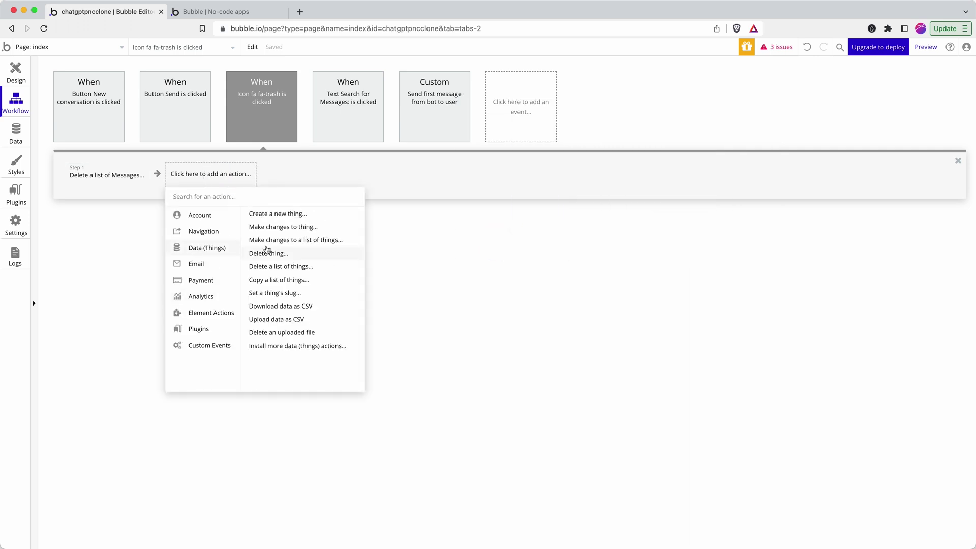
{"action": "left_click", "coordinate": [283, 253]}
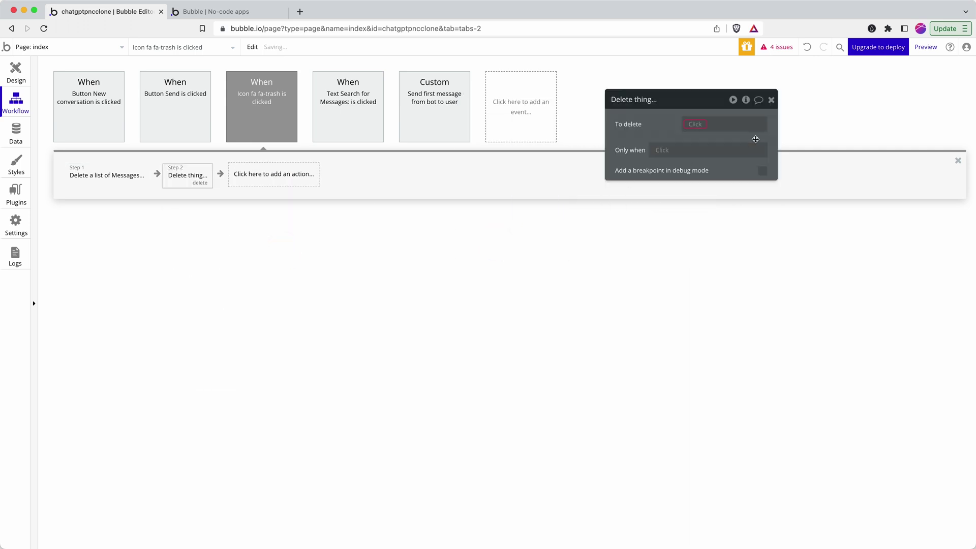
{"action": "left_click", "coordinate": [696, 125]}
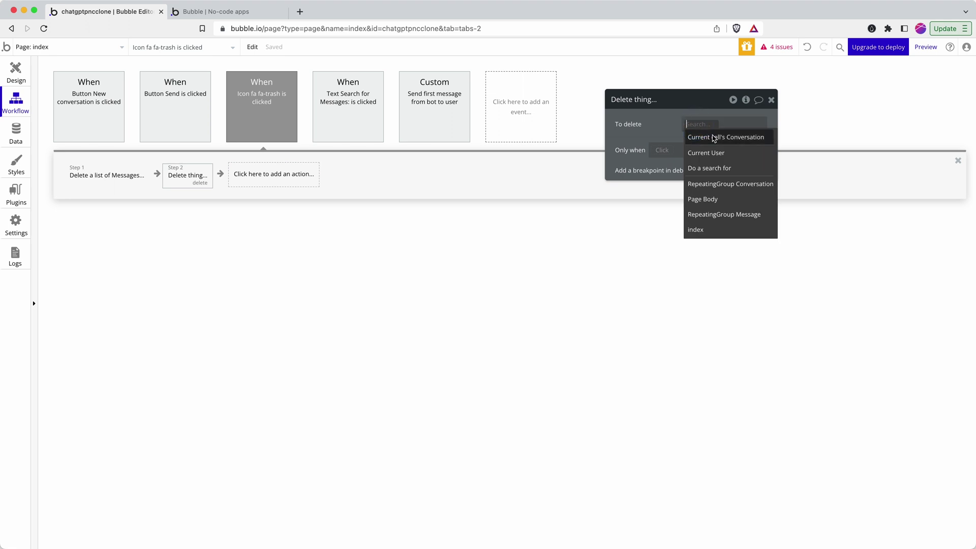
{"action": "left_click", "coordinate": [714, 139]}
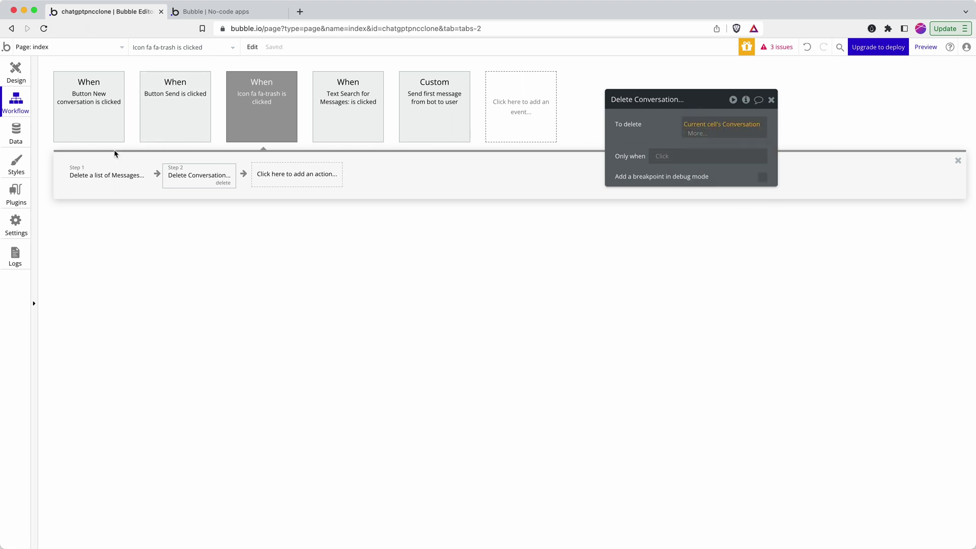
Step: Review the message search constraint and the conversation deletion target in the two workflow actions
{"action": "left_click", "coordinate": [102, 174]}
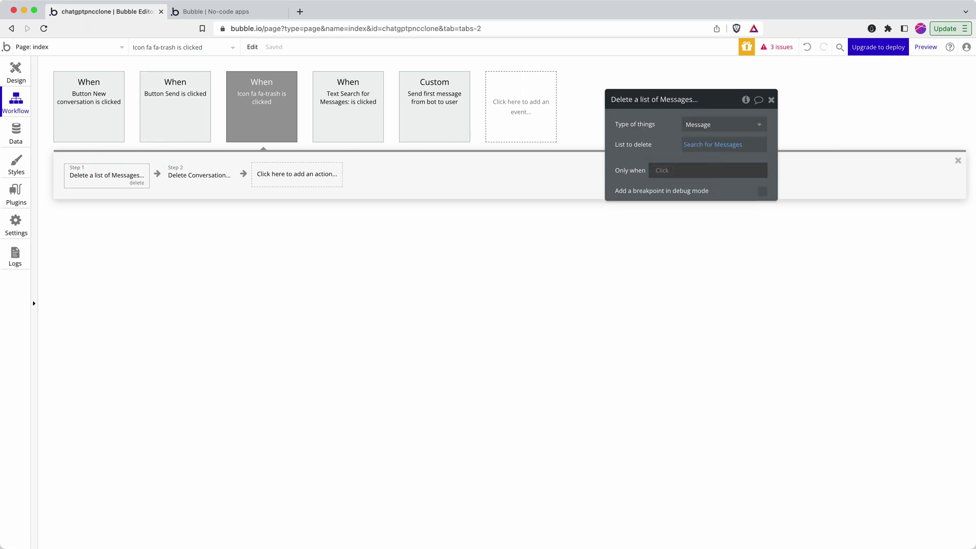
{"action": "left_click", "coordinate": [715, 147]}
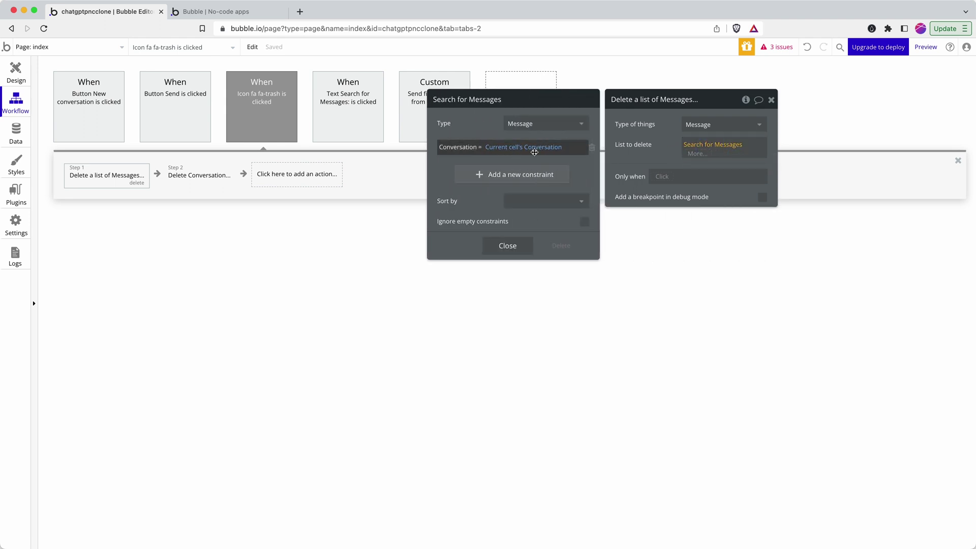
{"action": "left_click", "coordinate": [534, 152]}
{"action": "left_click", "coordinate": [368, 152]}
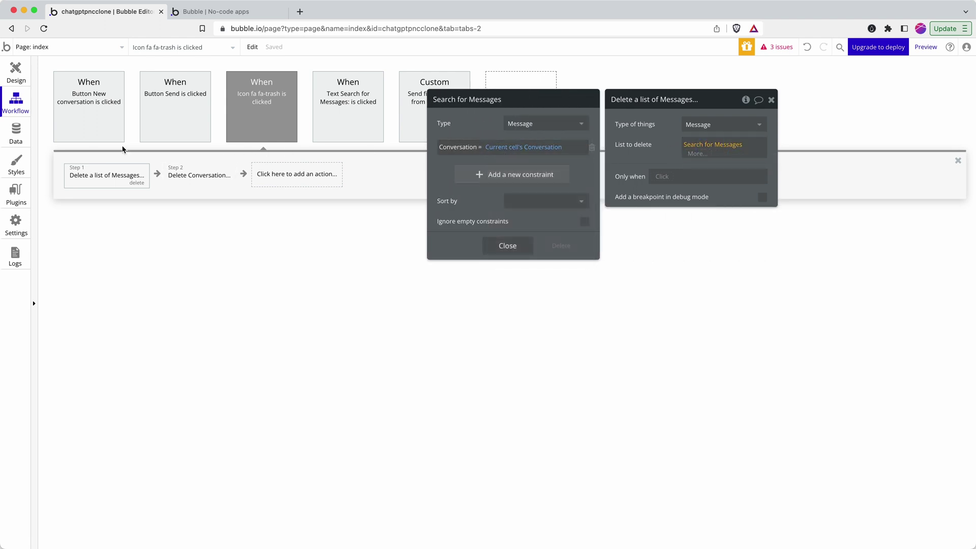
{"action": "left_click", "coordinate": [176, 177]}
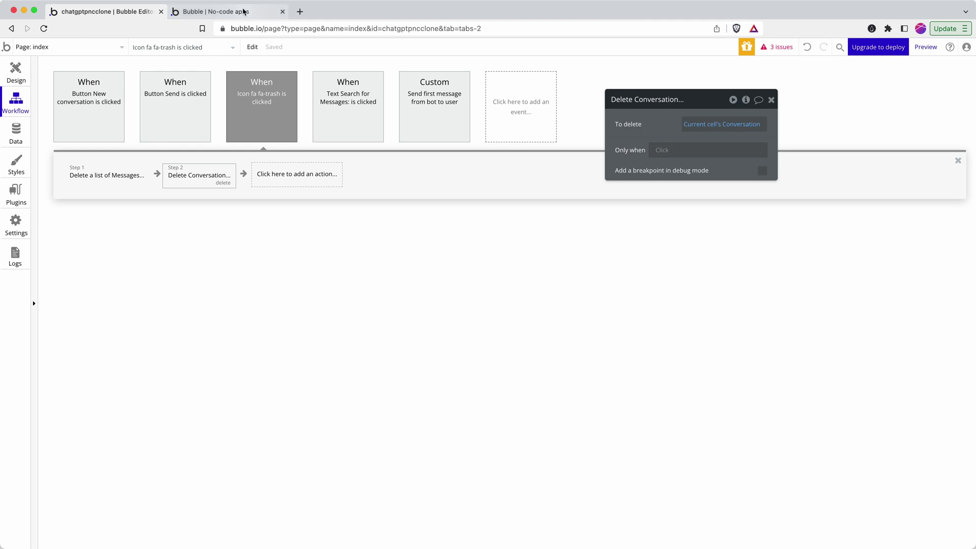
{"action": "left_click", "coordinate": [243, 11]}
{"action": "left_click", "coordinate": [114, 12]}
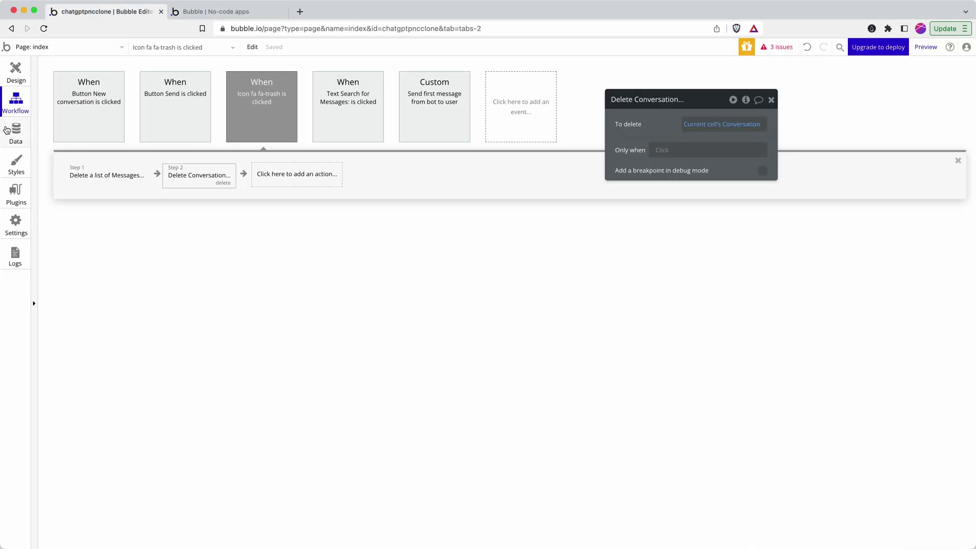
Step: Inspect the stored Messages that share one conversation in the app data, and open the All Conversations entries
{"action": "left_click", "coordinate": [10, 130]}
{"action": "left_click", "coordinate": [193, 85]}
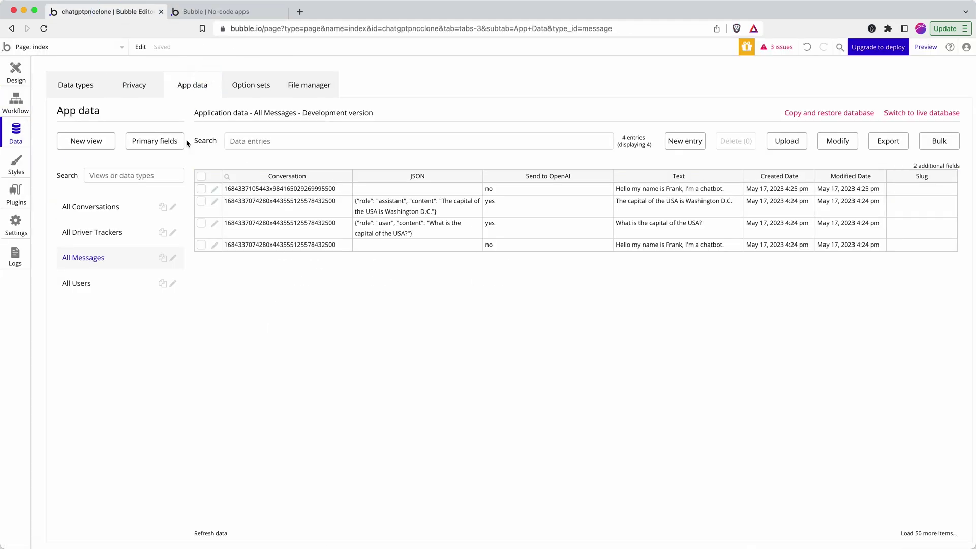
{"action": "left_click", "coordinate": [331, 201]}
{"action": "left_click", "coordinate": [336, 246], "text": "shift"}
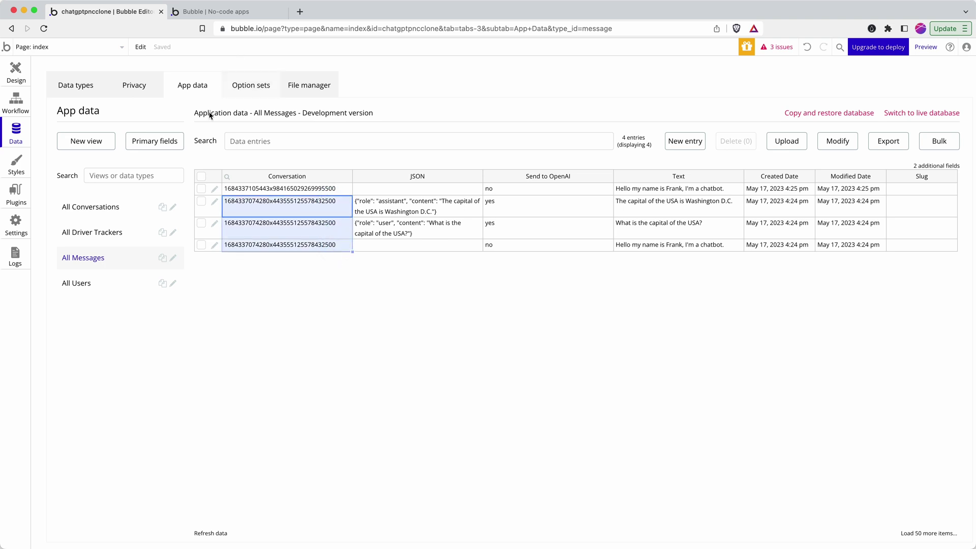
{"action": "left_click", "coordinate": [144, 209]}
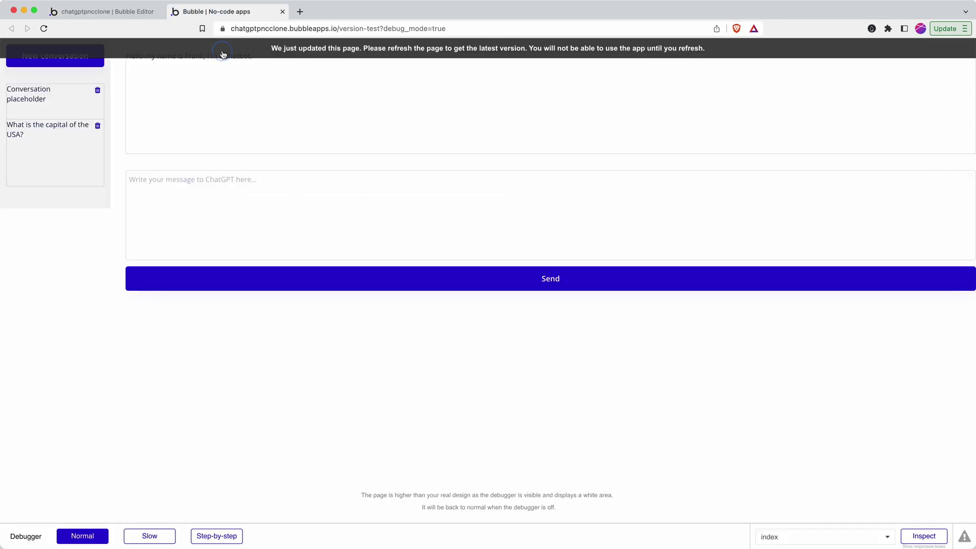
Step: Reload the app preview and delete the "What is the capital of the USA?" conversation with its trash icon
{"action": "key", "text": "super+r"}
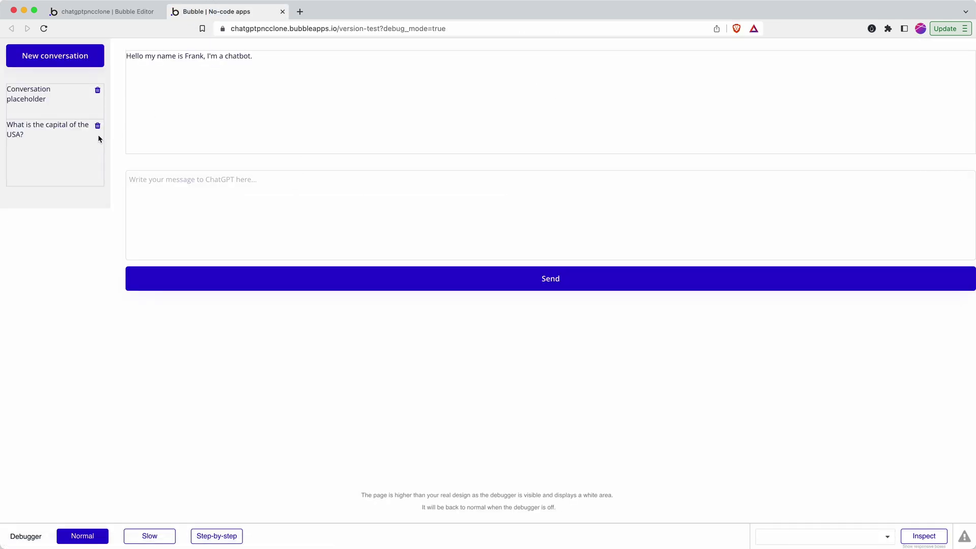
{"action": "left_click", "coordinate": [95, 132]}
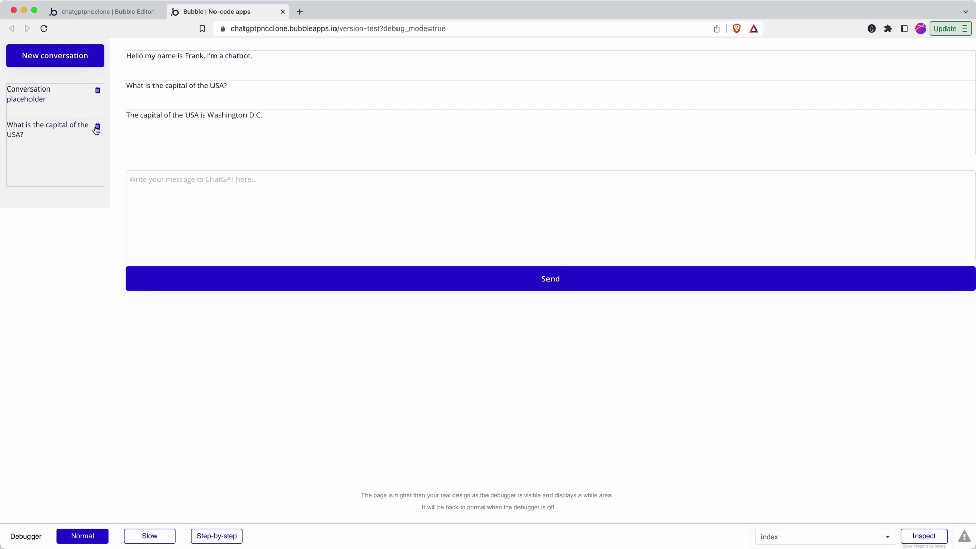
{"action": "left_click", "coordinate": [98, 127]}
Step: Check the remaining entries under All Messages and All Conversations in the editor's app data
{"action": "left_click", "coordinate": [124, 15]}
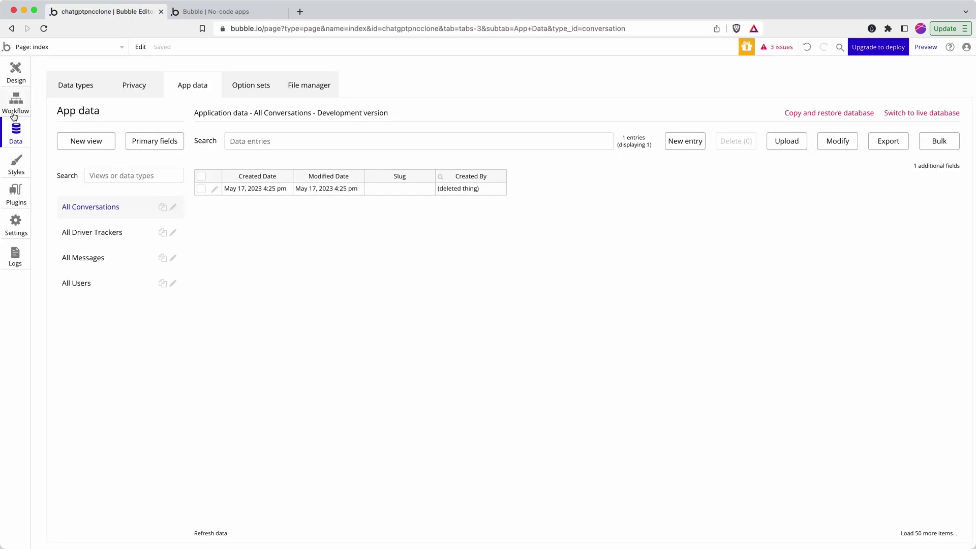
{"action": "left_click", "coordinate": [95, 258]}
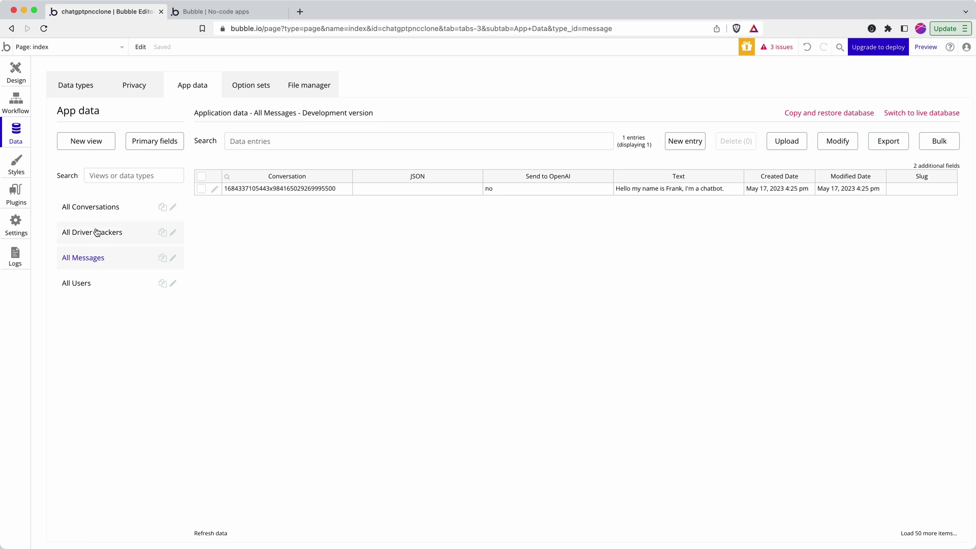
{"action": "left_click", "coordinate": [104, 214]}
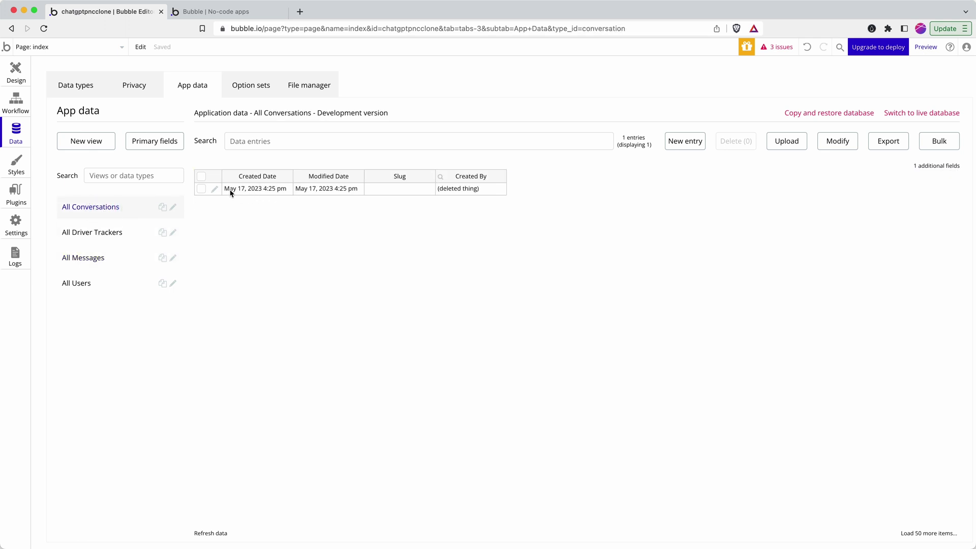
Step: Return to the trash icon's workflow and check the message area in the app preview
{"action": "left_click", "coordinate": [5, 101]}
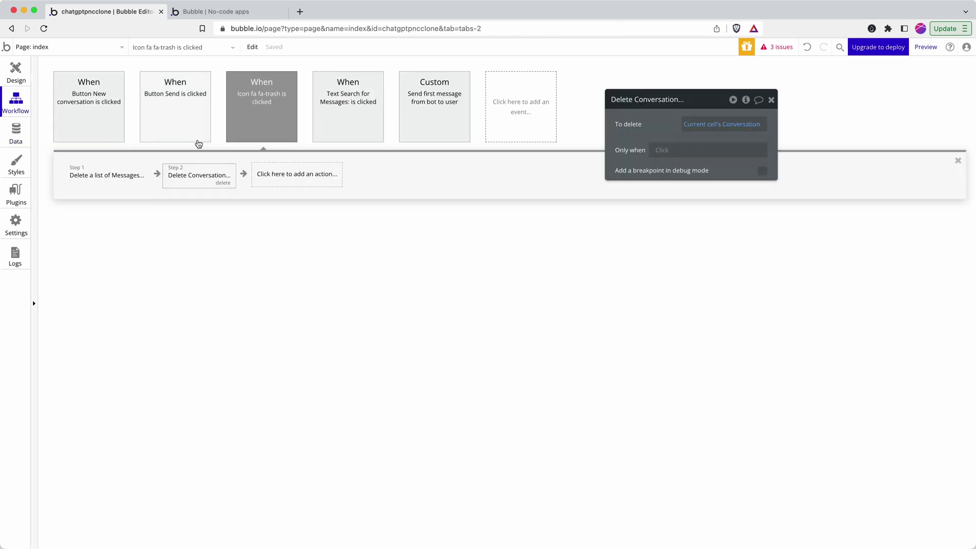
{"action": "left_click", "coordinate": [320, 181]}
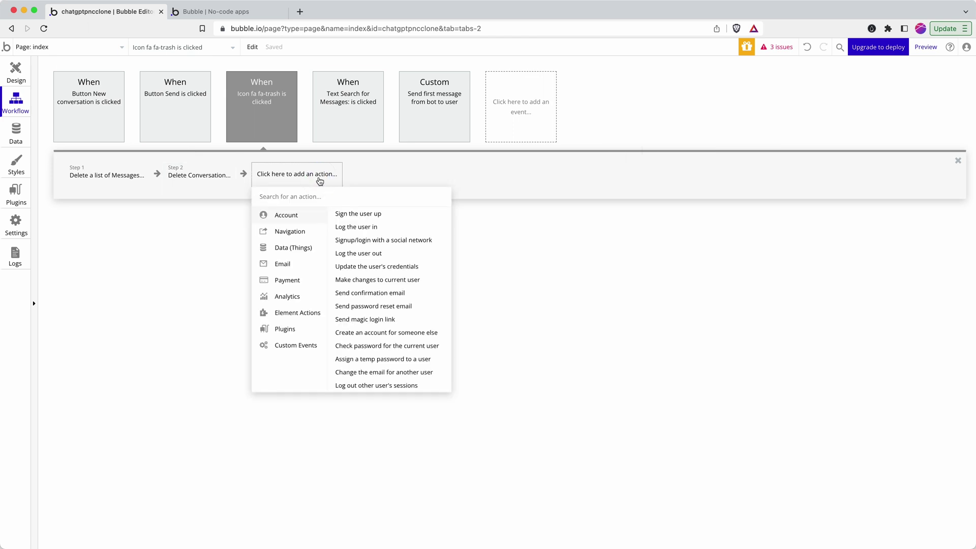
{"action": "left_click", "coordinate": [224, 12]}
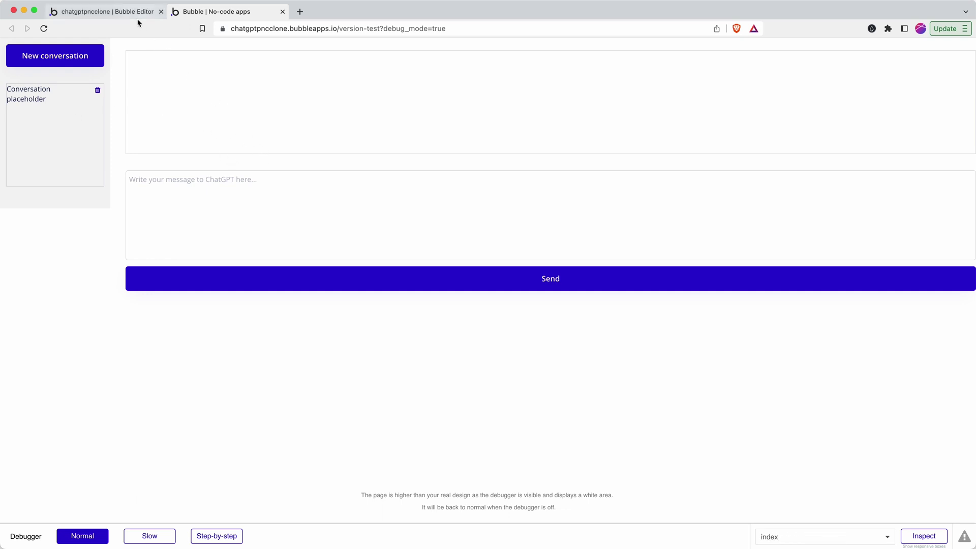
{"action": "left_click", "coordinate": [338, 210]}
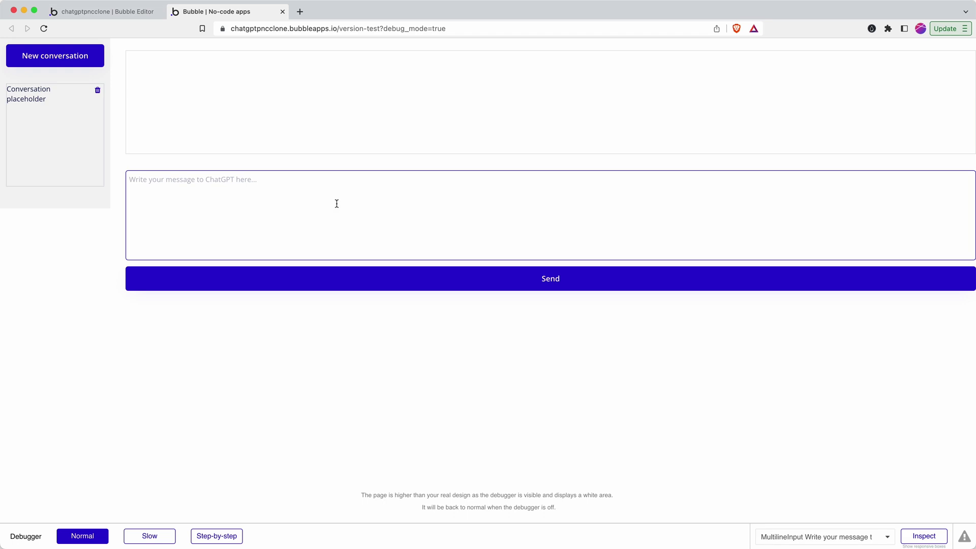
Step: Add a "Display data in a group/popup" action as the third step of the trash icon's workflow
{"action": "left_click", "coordinate": [100, 12]}
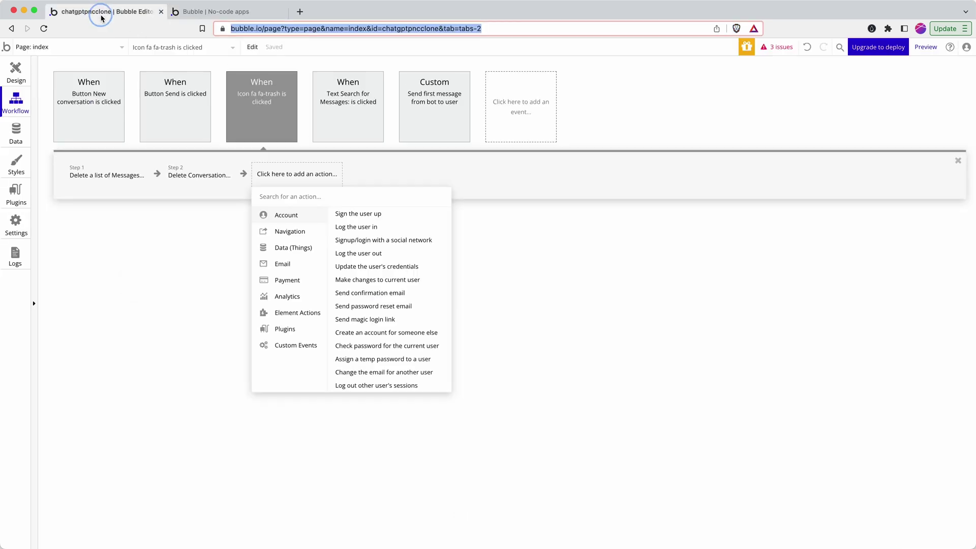
{"action": "mouse_move", "coordinate": [305, 316]}
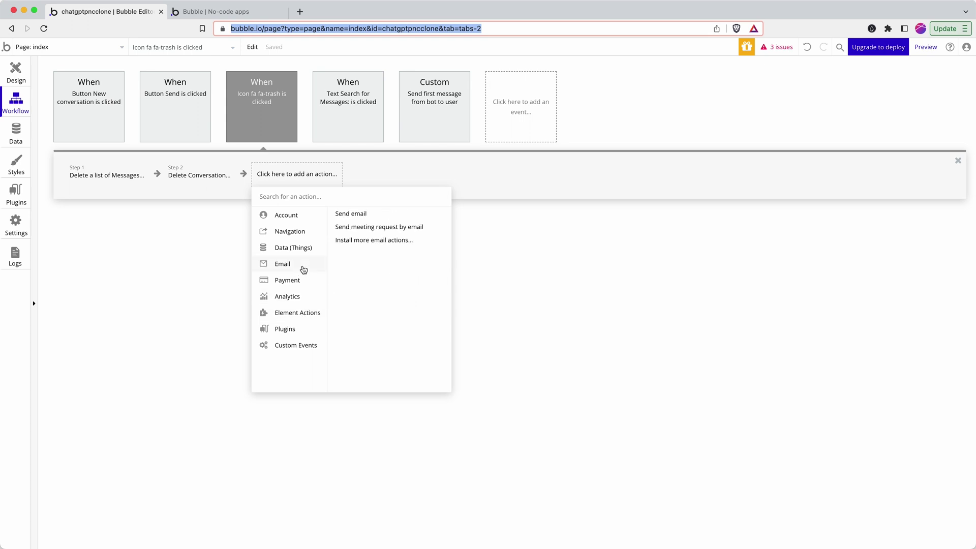
{"action": "type", "text": "dis"}
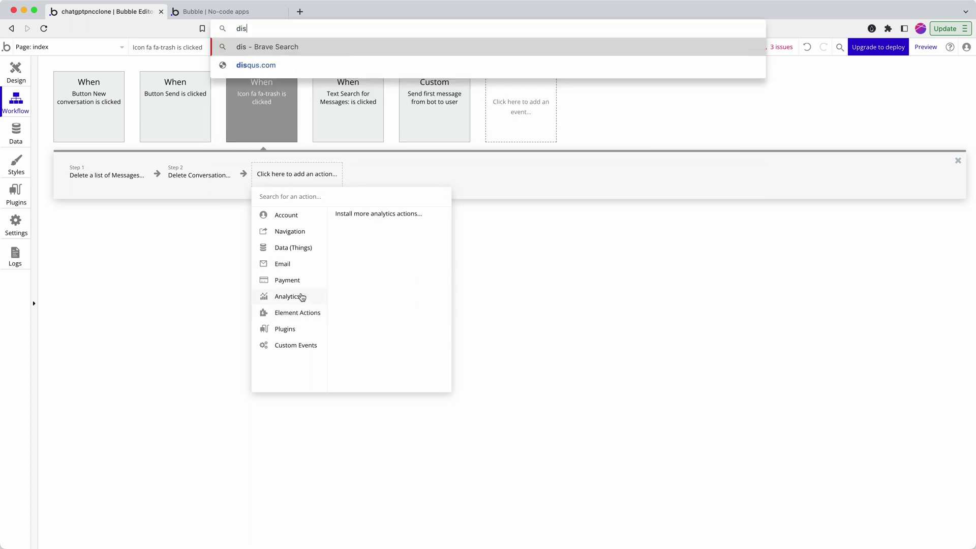
{"action": "left_click", "coordinate": [201, 196]}
{"action": "left_click", "coordinate": [303, 173]}
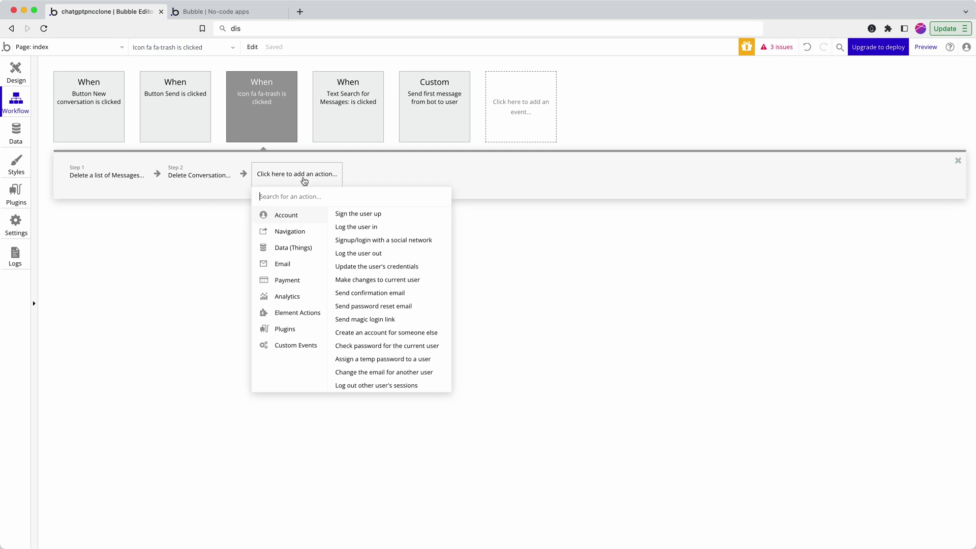
{"action": "type", "text": "dis"}
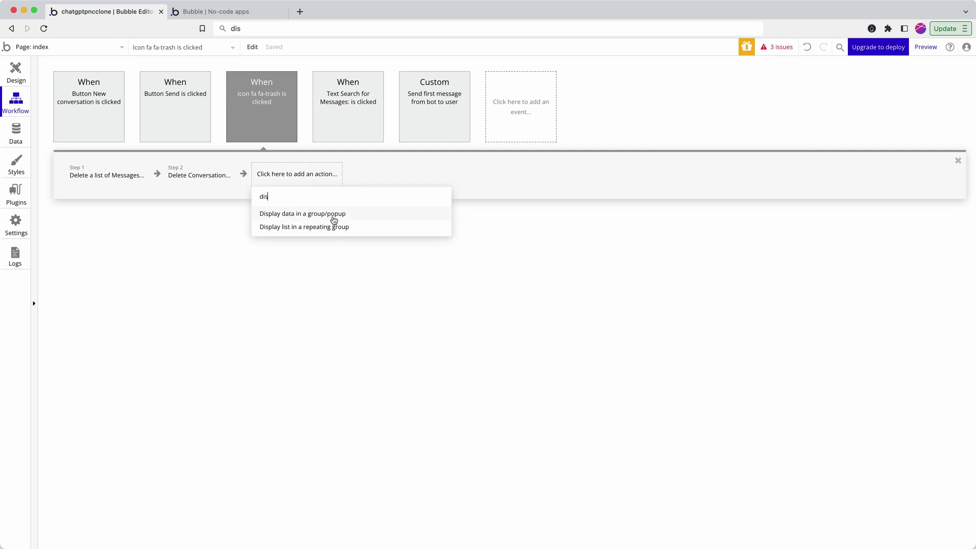
{"action": "left_click", "coordinate": [333, 214]}
Step: Set the Display data action's element to Page Body and its data to Current cell's Conversation
{"action": "left_click", "coordinate": [717, 124]}
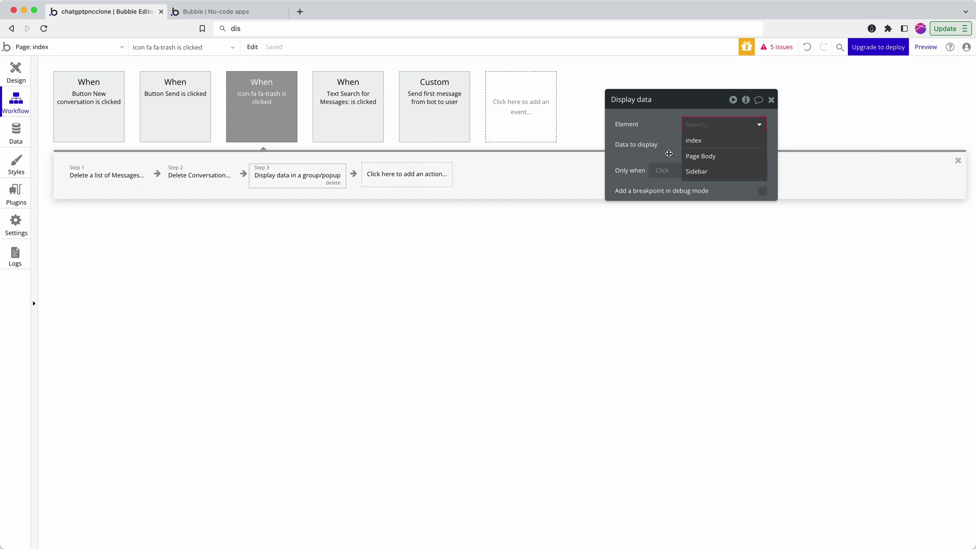
{"action": "left_click", "coordinate": [701, 156]}
{"action": "left_click", "coordinate": [703, 150]}
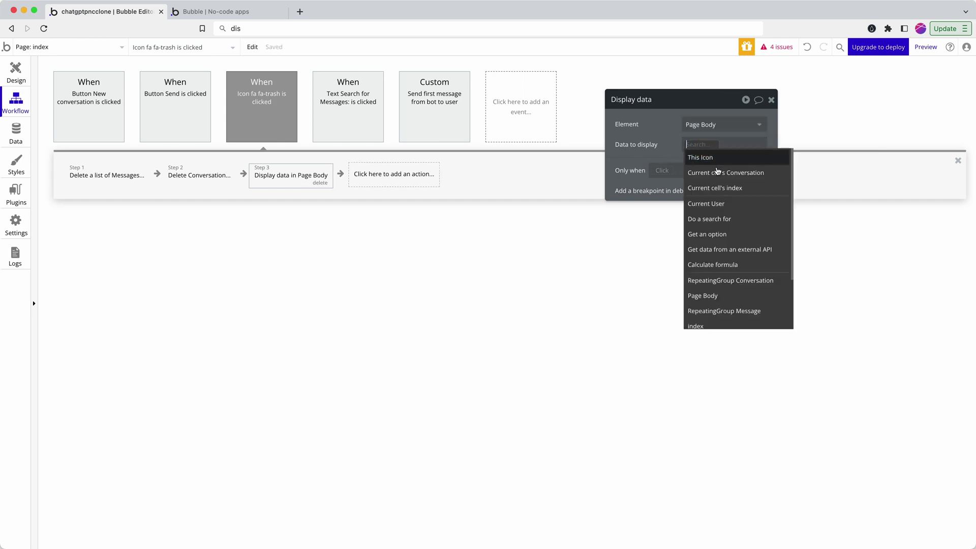
{"action": "left_click", "coordinate": [718, 171]}
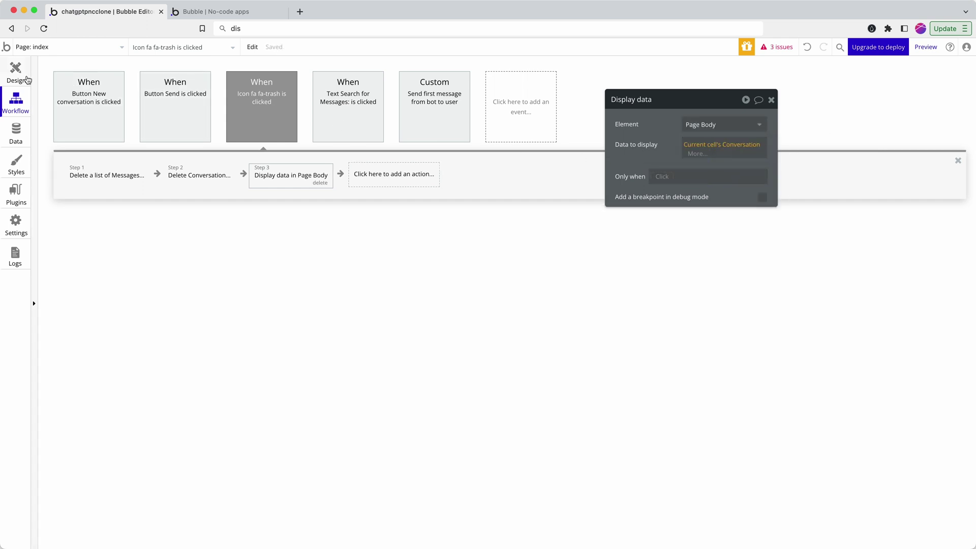
Step: Check Page Body's data source in the design, and replace the action's data to display with RepeatingGroup Conversation's List of Conversations:first item
{"action": "left_click", "coordinate": [21, 77]}
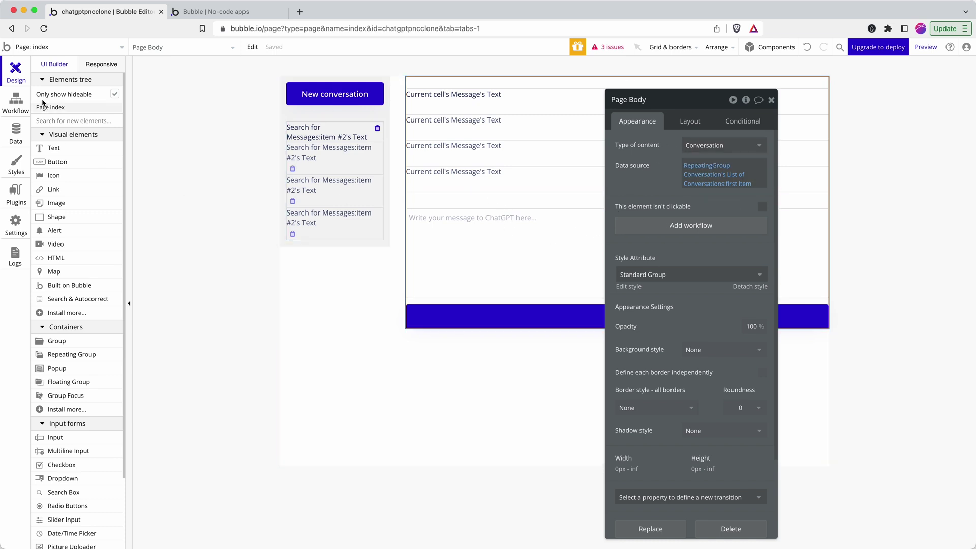
{"action": "left_click", "coordinate": [26, 97]}
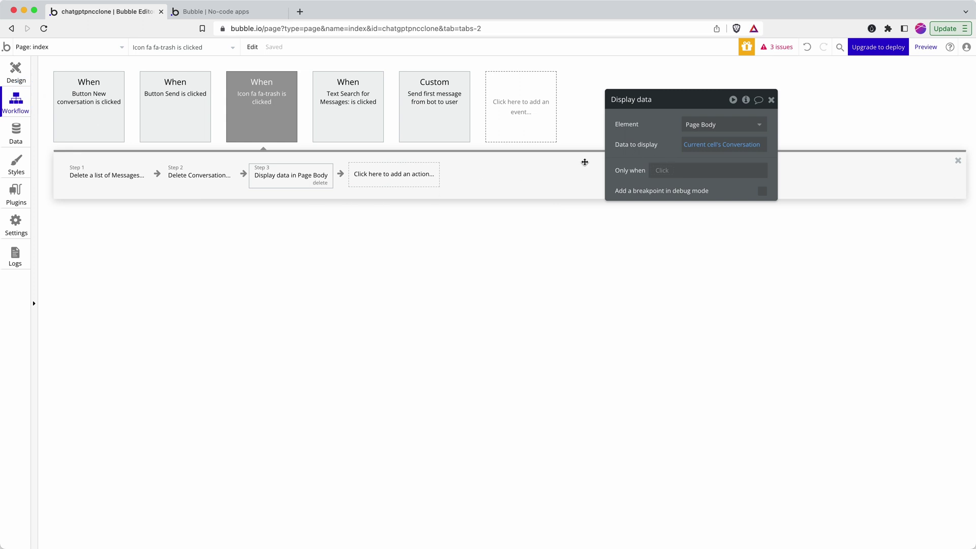
{"action": "left_click", "coordinate": [714, 145]}
{"action": "right_click", "coordinate": [714, 145]}
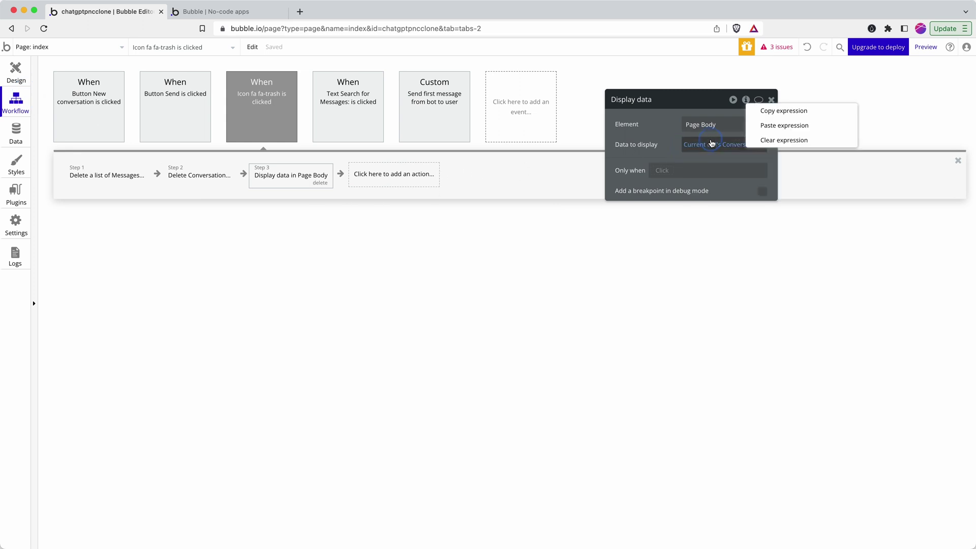
{"action": "left_click", "coordinate": [781, 140]}
{"action": "left_click", "coordinate": [700, 146]}
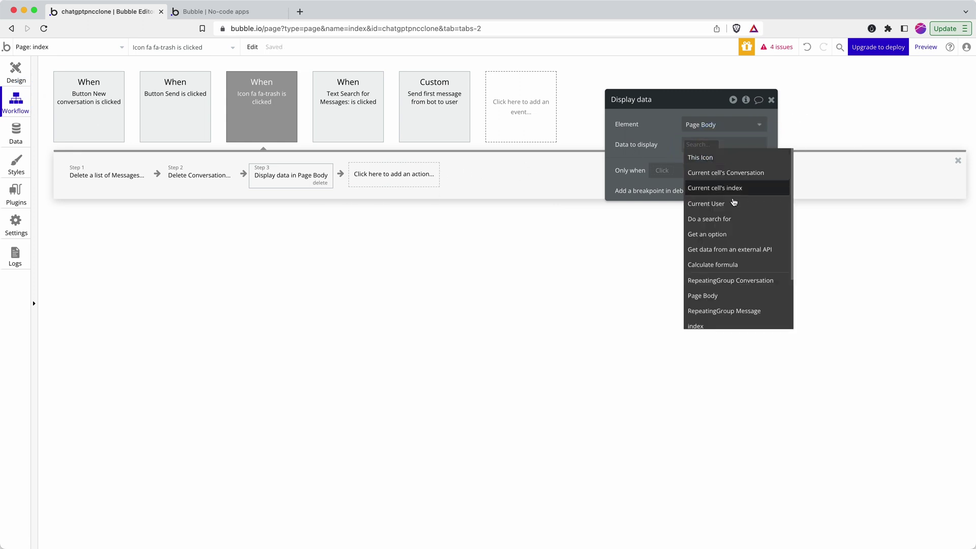
{"action": "left_click", "coordinate": [722, 281]}
{"action": "left_click", "coordinate": [757, 168]}
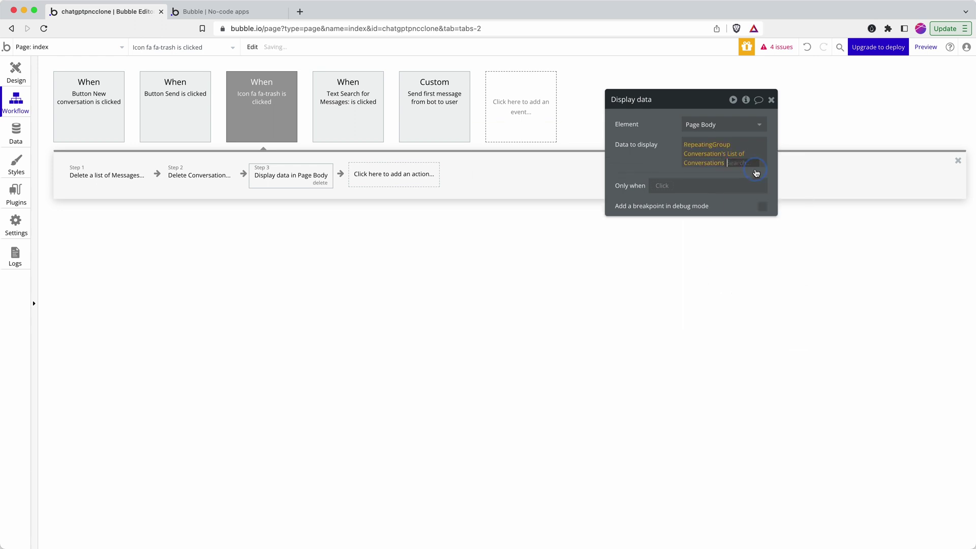
{"action": "left_click", "coordinate": [747, 224]}
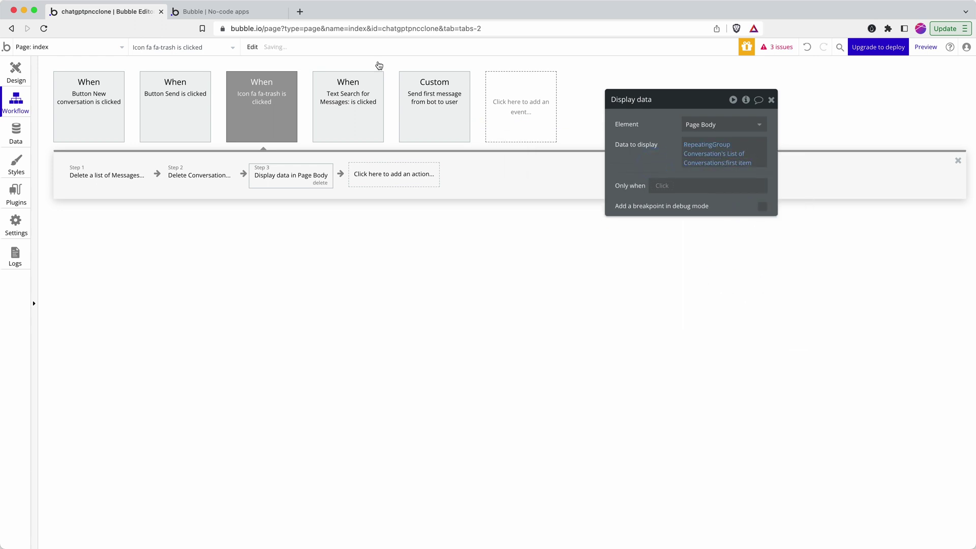
Step: Compare the conversation list in the app preview with the trash icon's workflow steps in the editor
{"action": "left_click", "coordinate": [217, 17]}
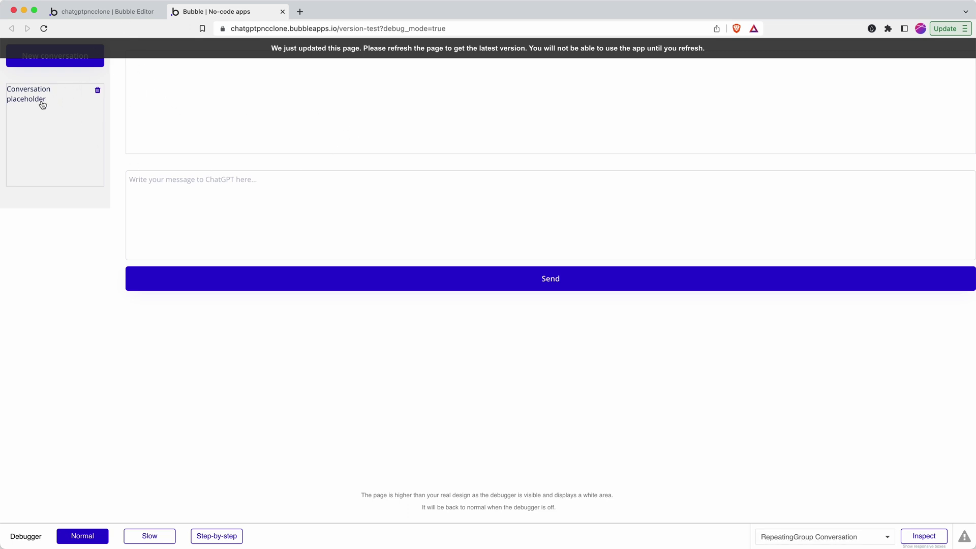
{"action": "left_click", "coordinate": [87, 13]}
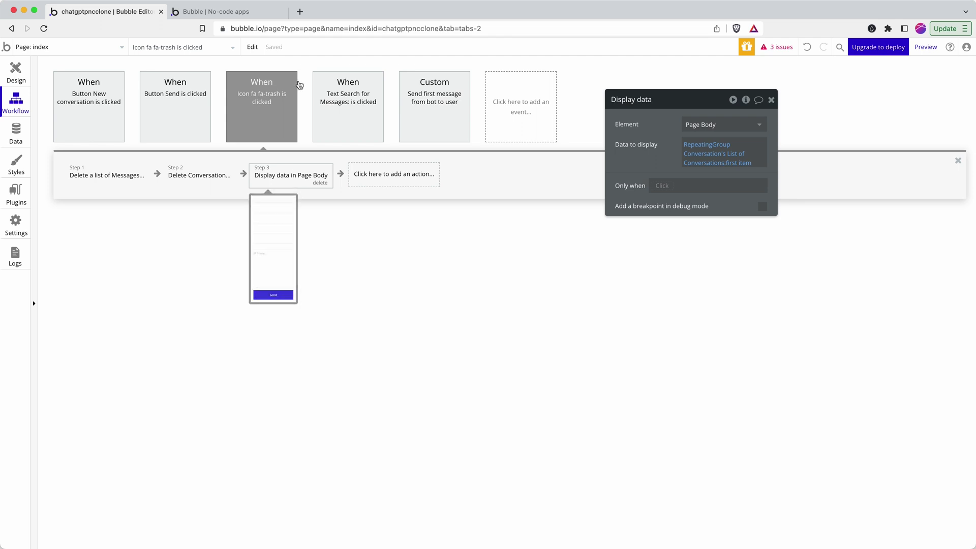
{"action": "left_click", "coordinate": [254, 7]}
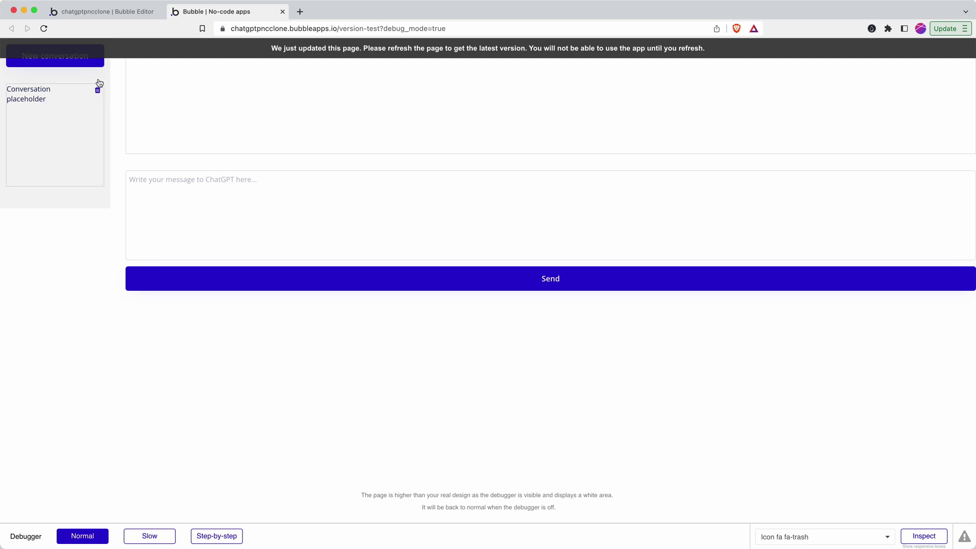
{"action": "left_click", "coordinate": [102, 11]}
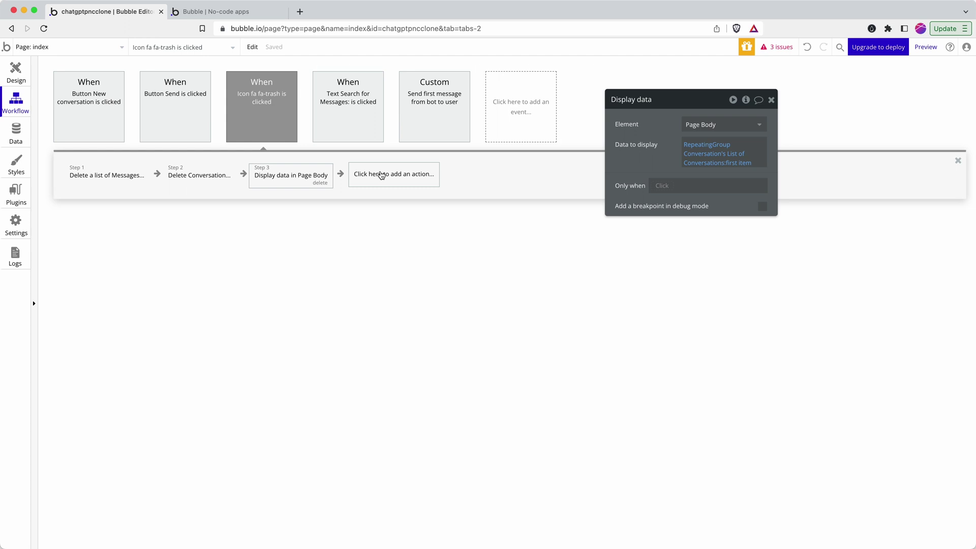
{"action": "mouse_move", "coordinate": [328, 169]}
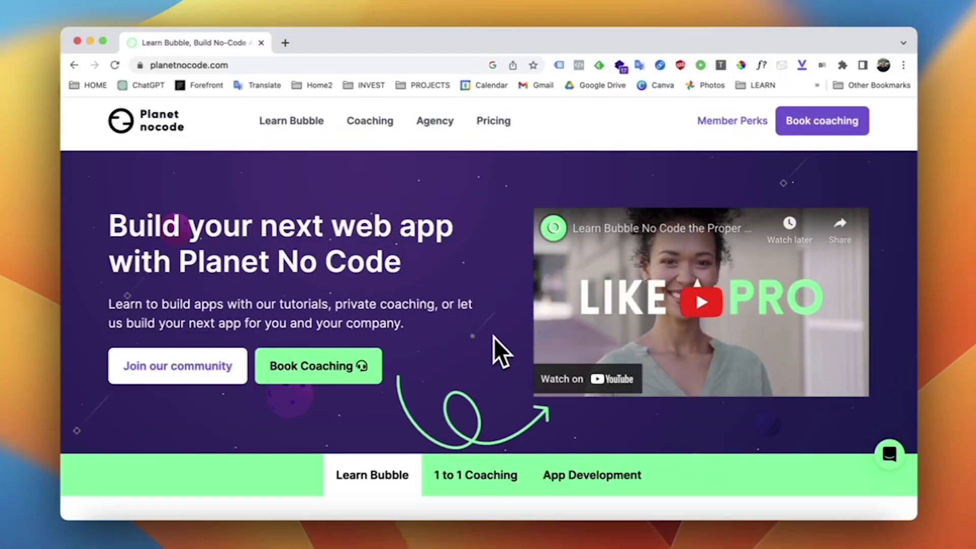
Step: Browse the Planet nocode website, open its Member Perks page and search the site for "custom states"
{"action": "scroll", "coordinate": [494, 338], "scroll_direction": "down", "scroll_amount": 5}
{"action": "scroll", "coordinate": [496, 340], "scroll_direction": "down", "scroll_amount": 6}
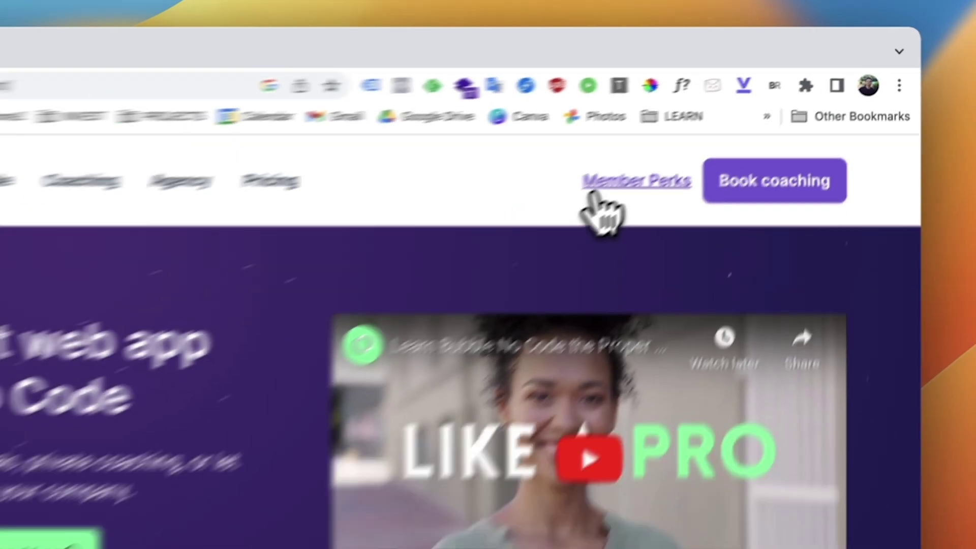
{"action": "left_click", "coordinate": [498, 244]}
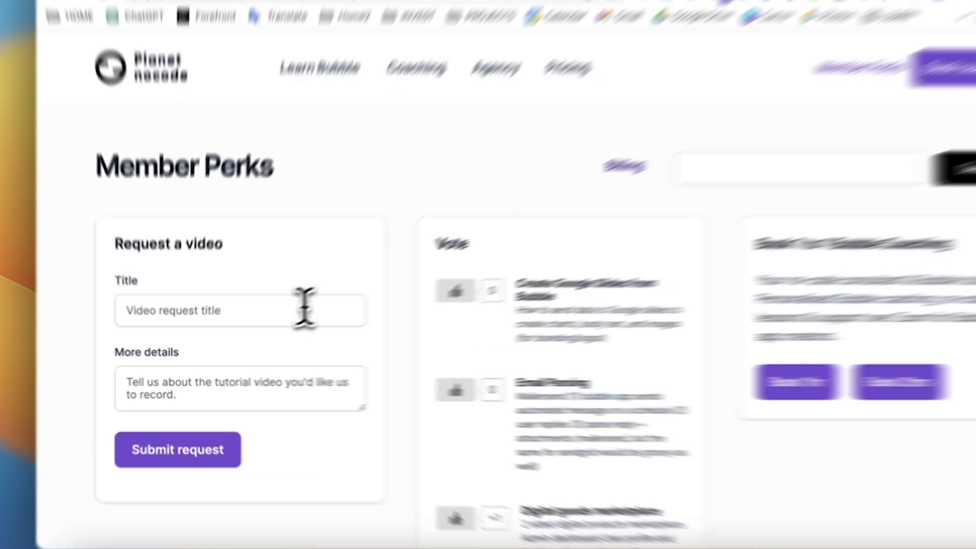
{"action": "left_click", "coordinate": [267, 325]}
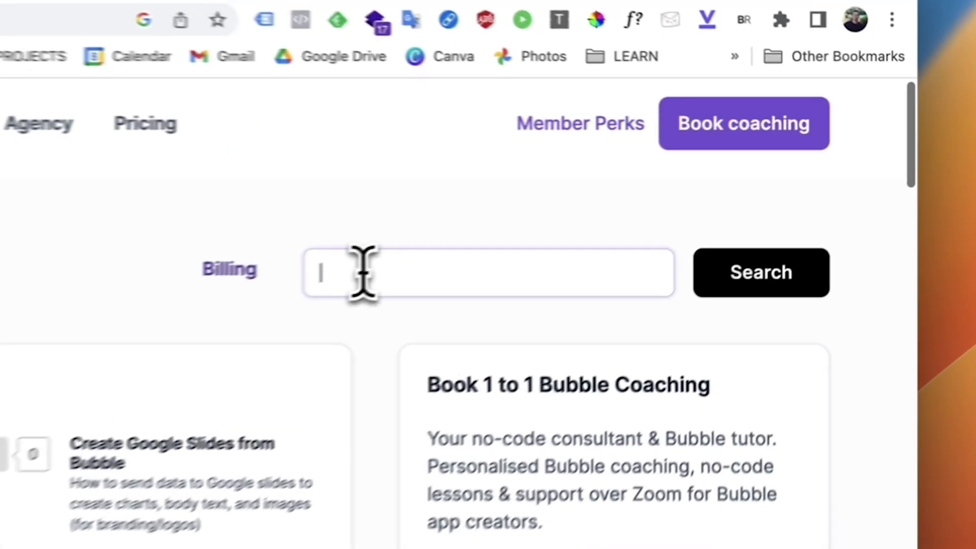
{"action": "type", "text": "custom states"}
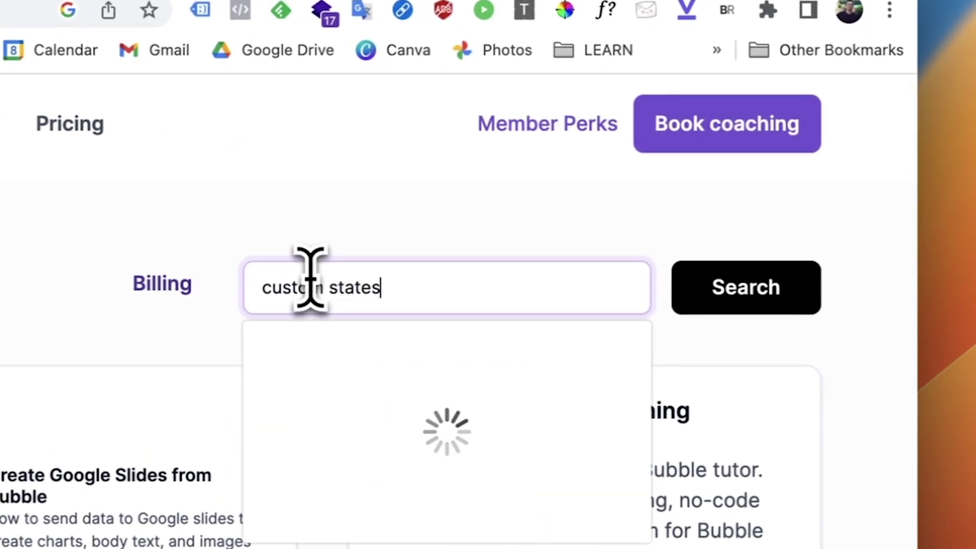